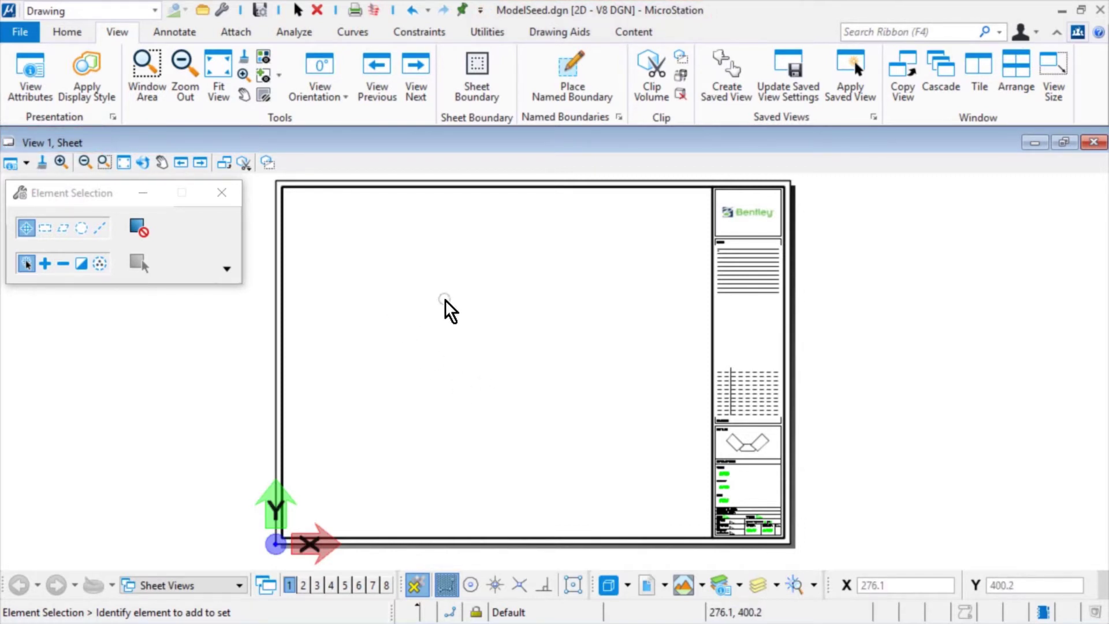
Exchange from the sheet into its referenced border file, BSI300G-0-Border.dgn, at the title block
right_click(441, 192)
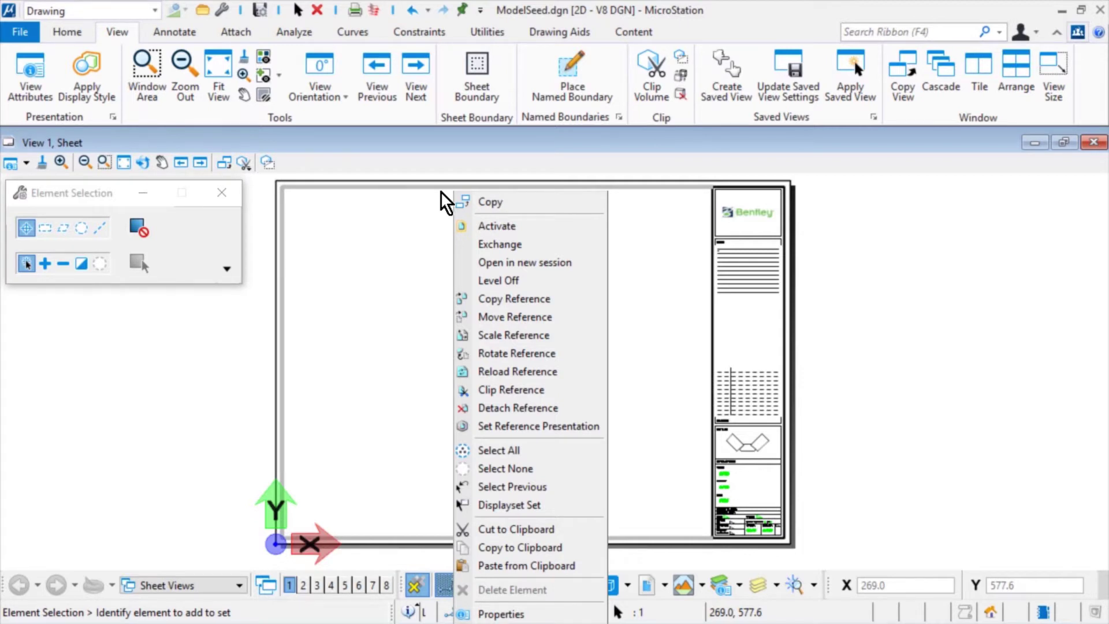
left_click(471, 249)
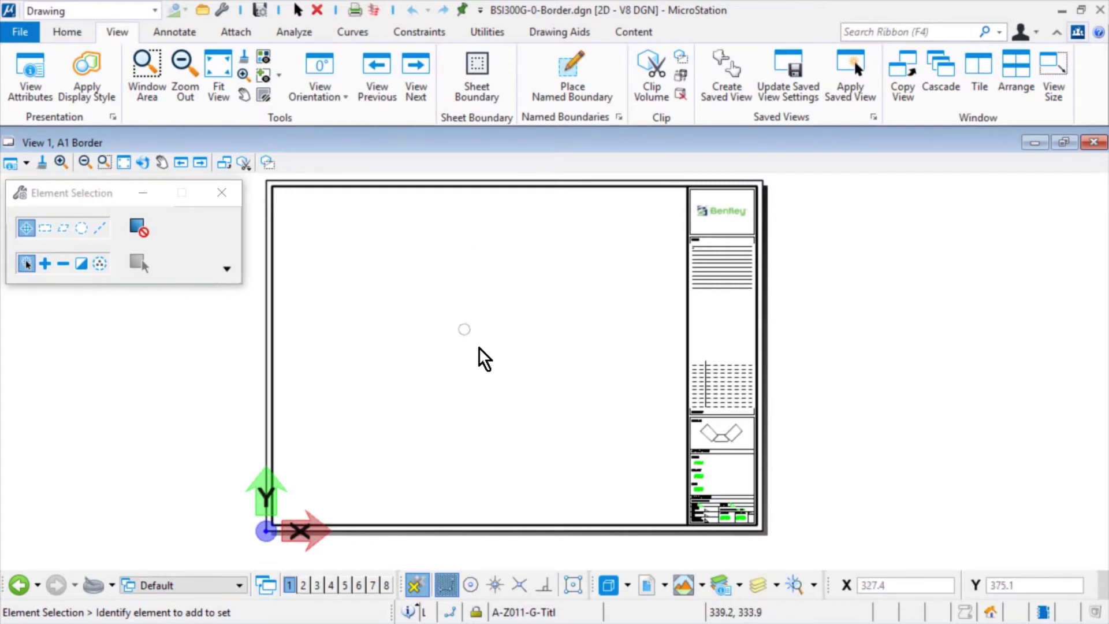
scroll(753, 529, "up", 5)
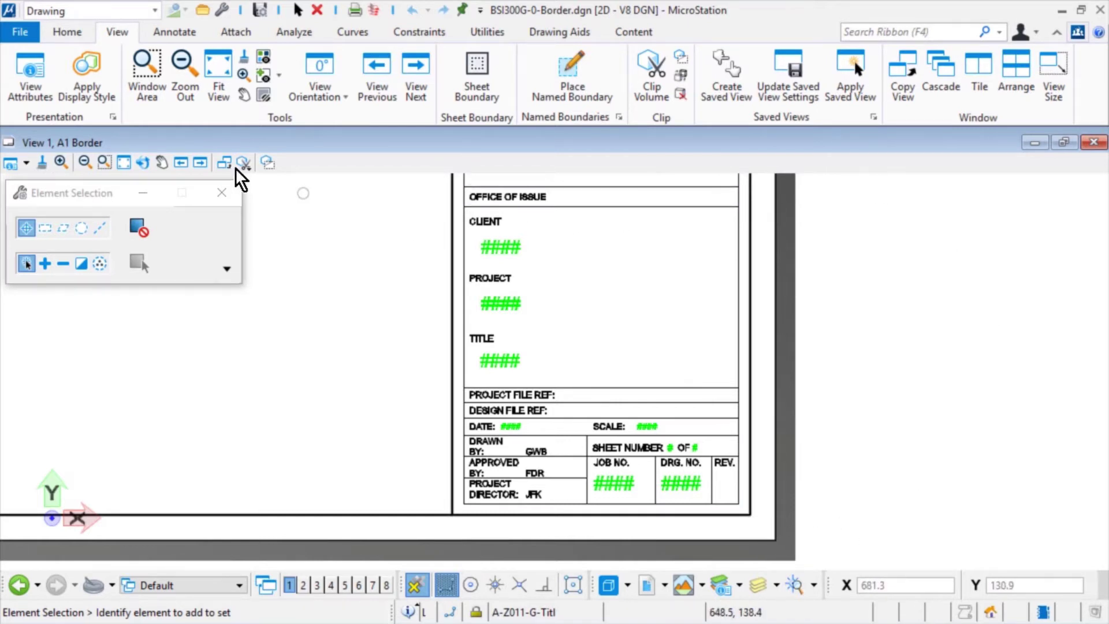
Replace the CLIENT placeholder text in the title block with a File Properties field linked to the WorkSet property Client
left_click(182, 32)
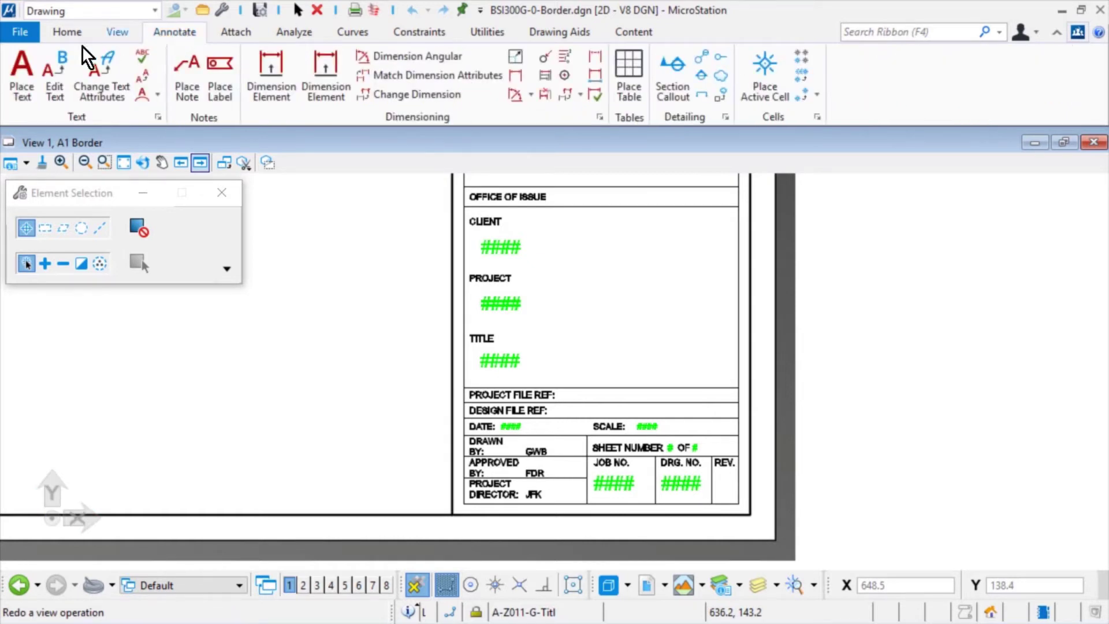
left_click(56, 91)
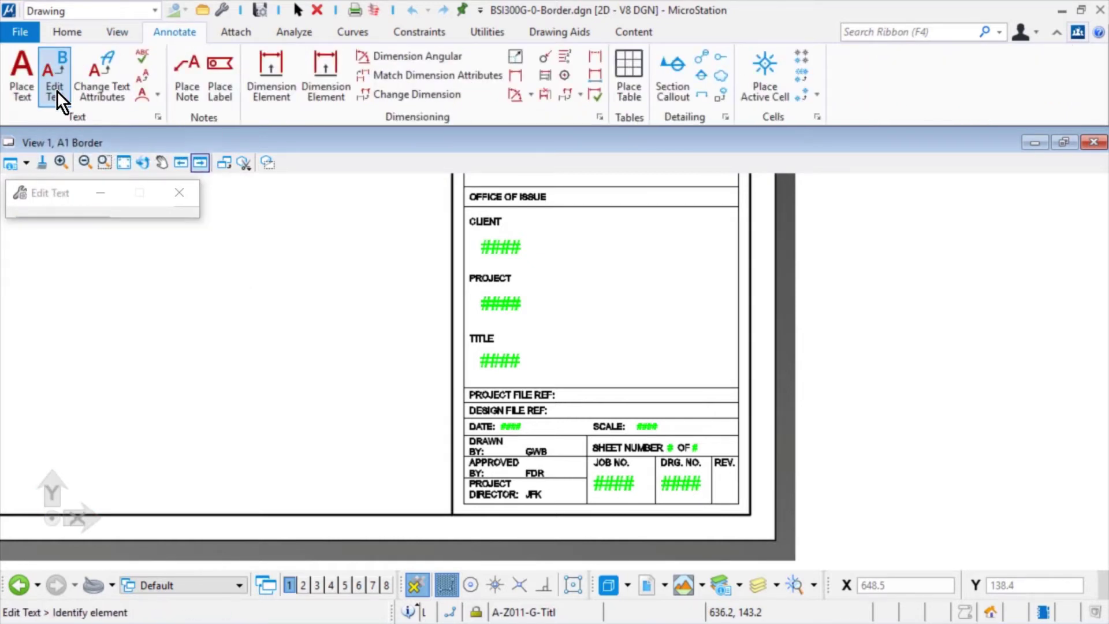
left_click(476, 249)
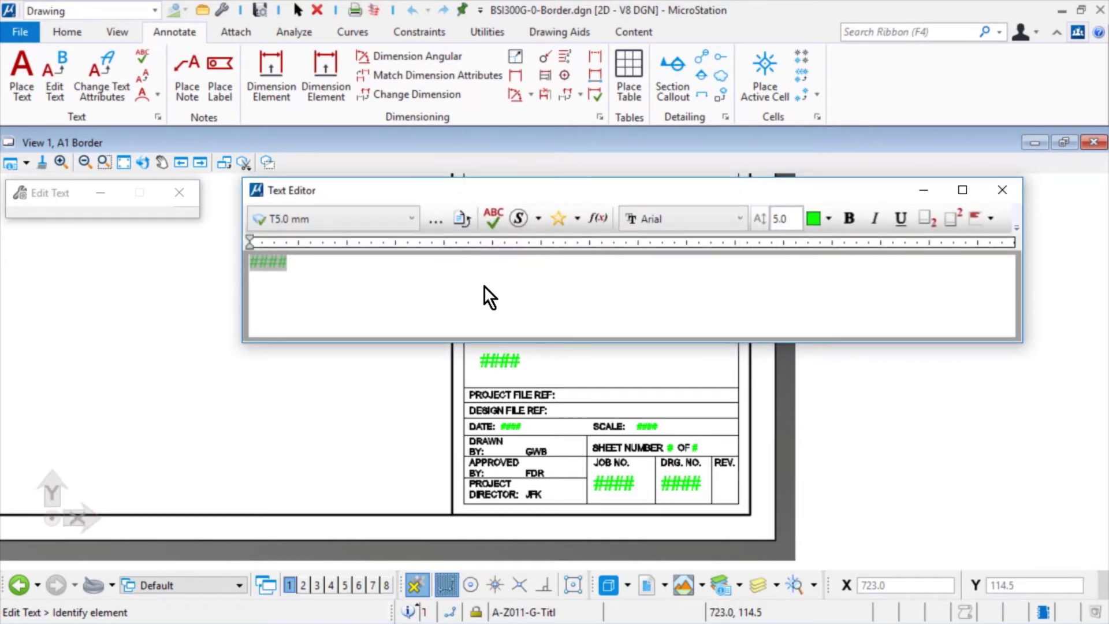
left_click(599, 226)
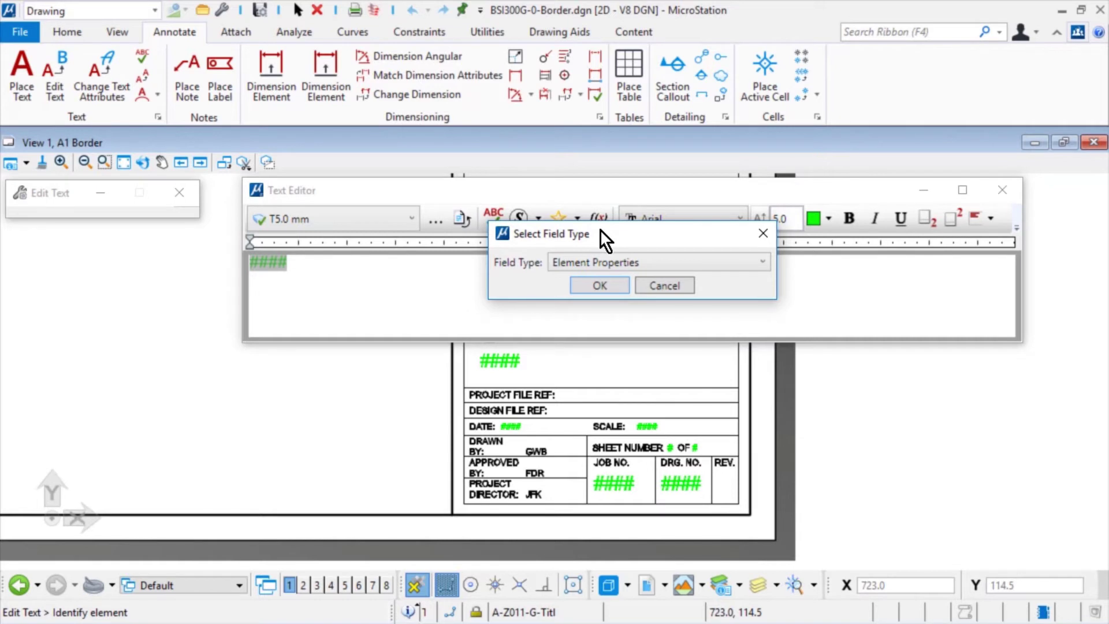
left_click(696, 263)
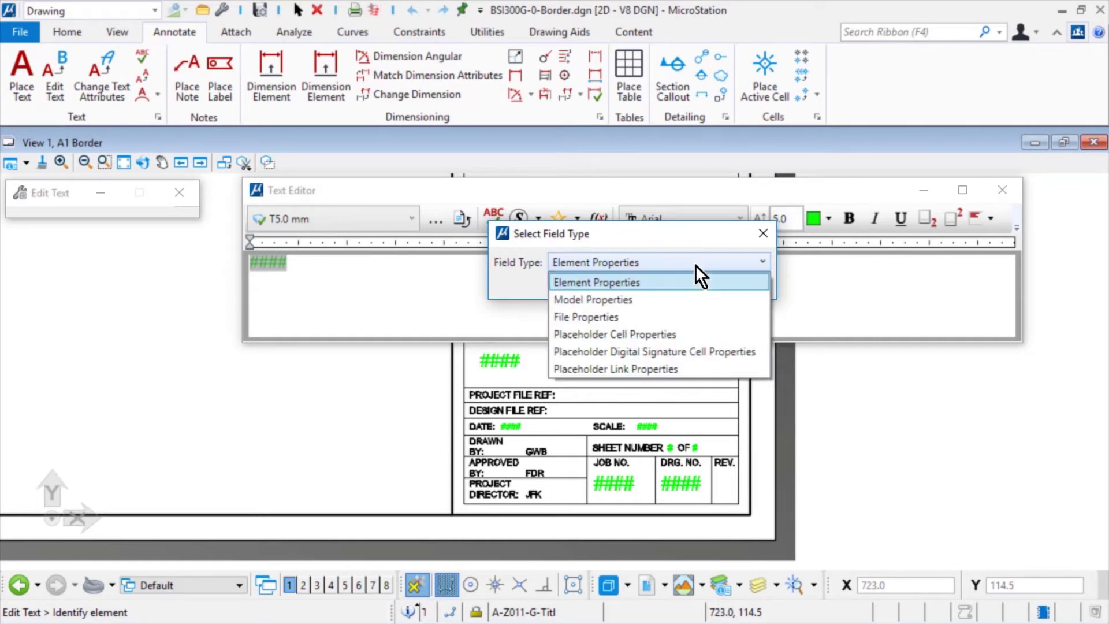
left_click(653, 316)
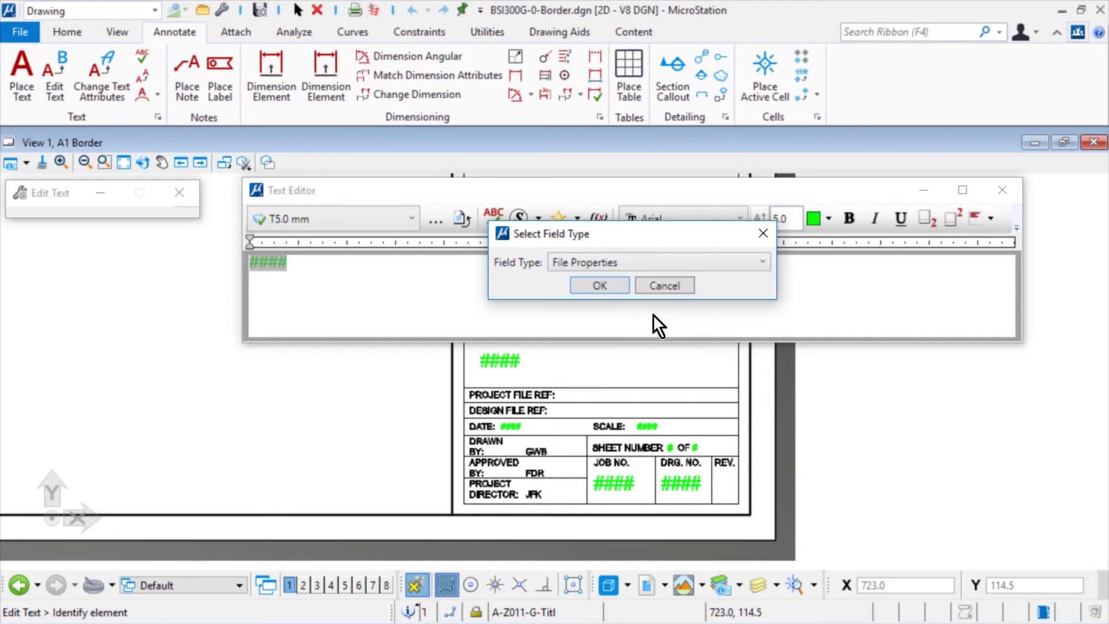
left_click(616, 292)
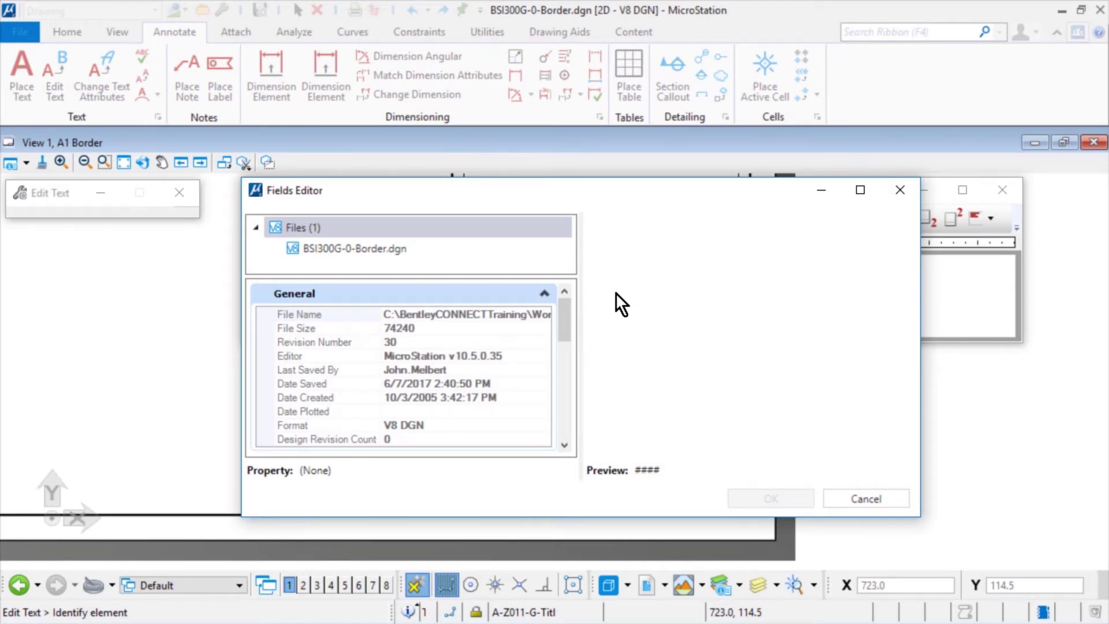
left_click(541, 293)
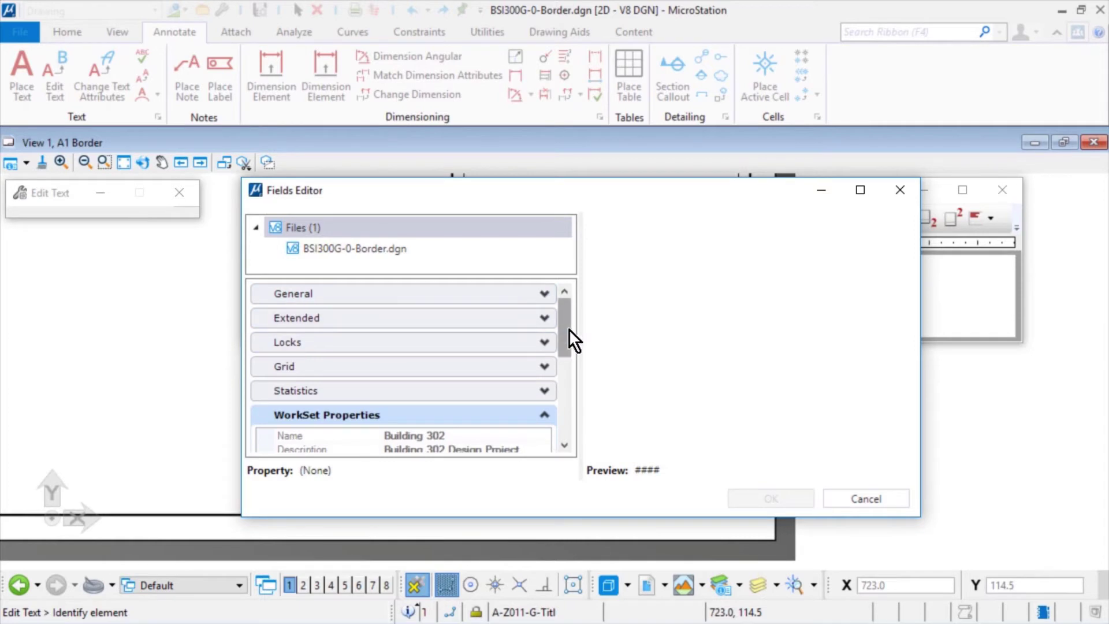
left_click_drag(569, 328, 568, 371)
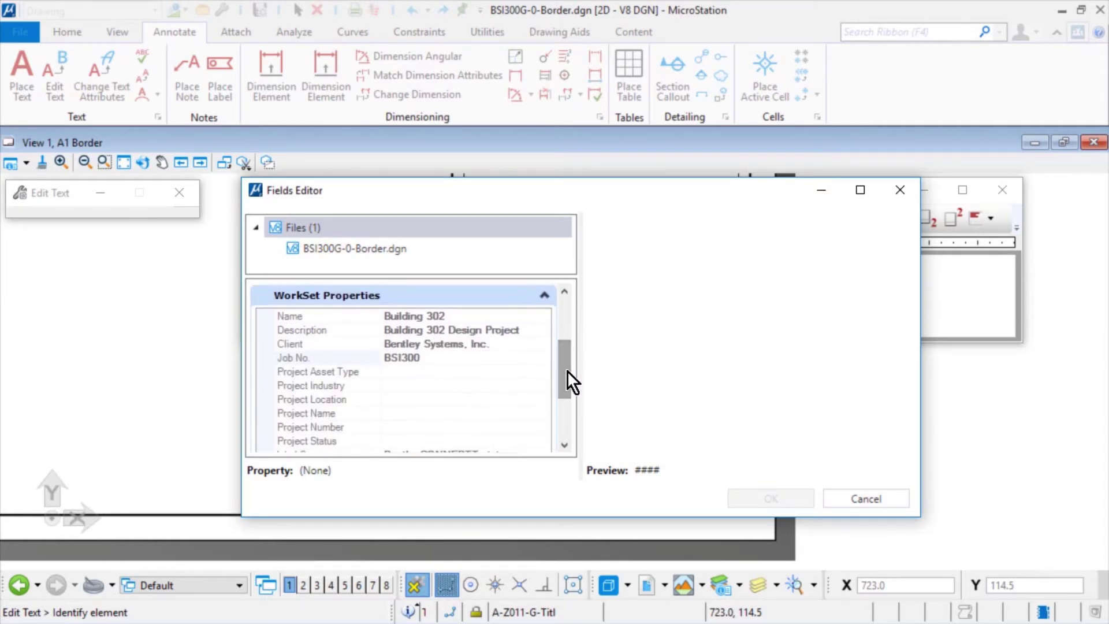
left_click(505, 345)
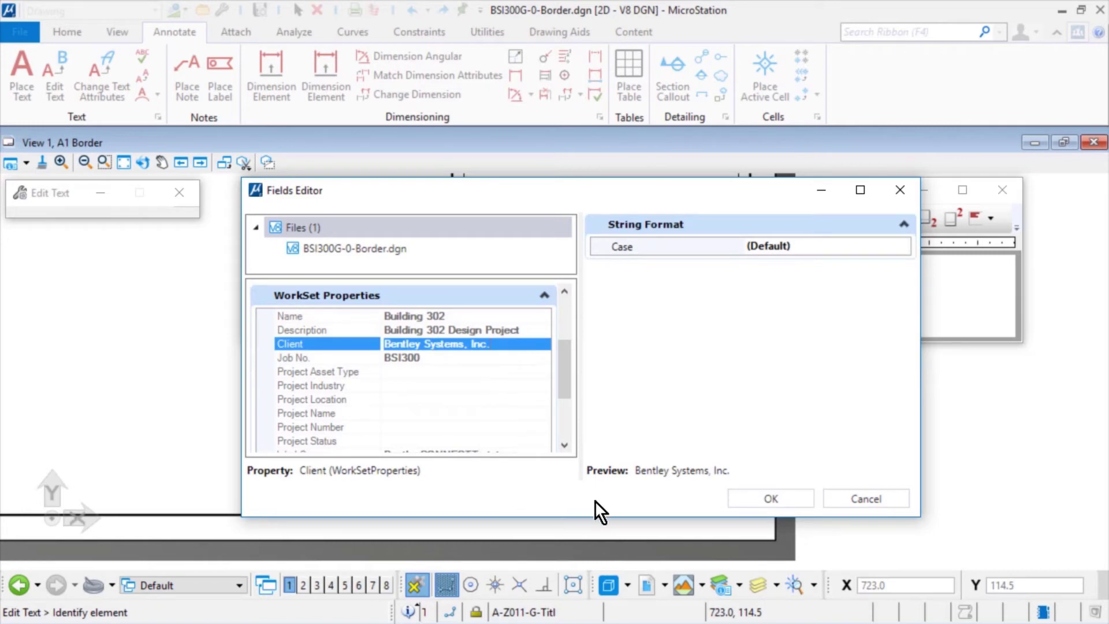
left_click(738, 505)
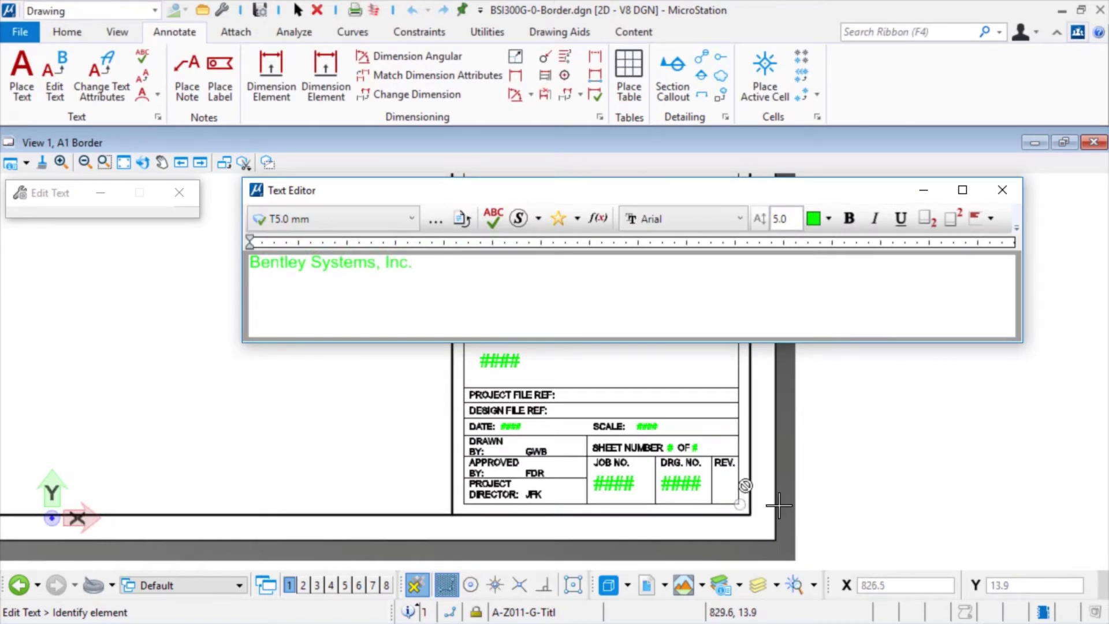
left_click(849, 375)
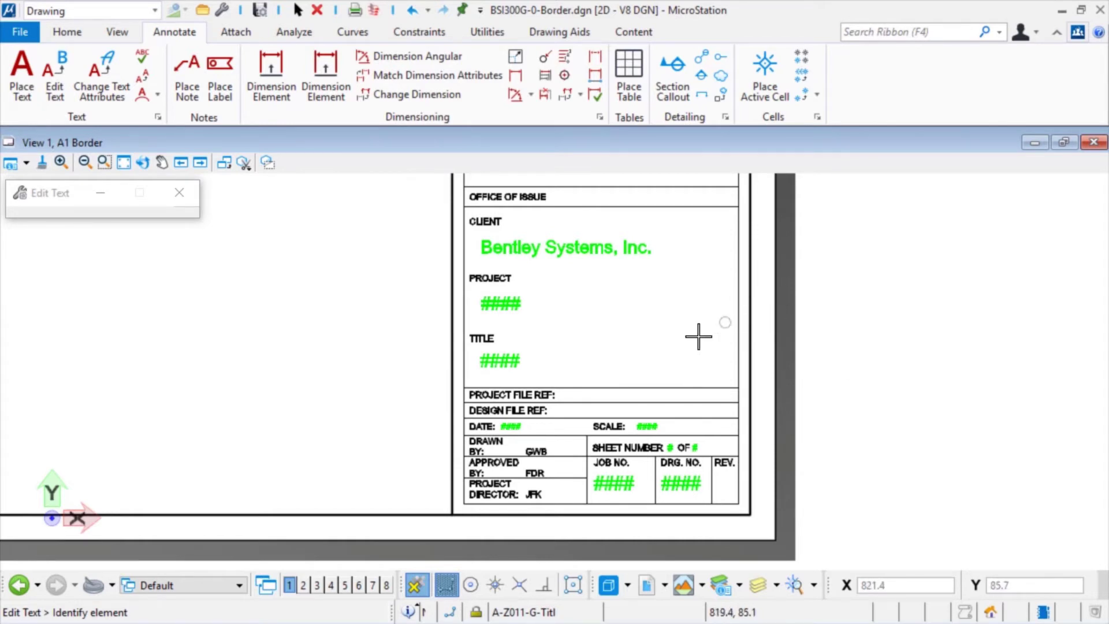
Replace the PROJECT placeholder text with a File Properties field linked to the WorkSet property Name
left_click(523, 305)
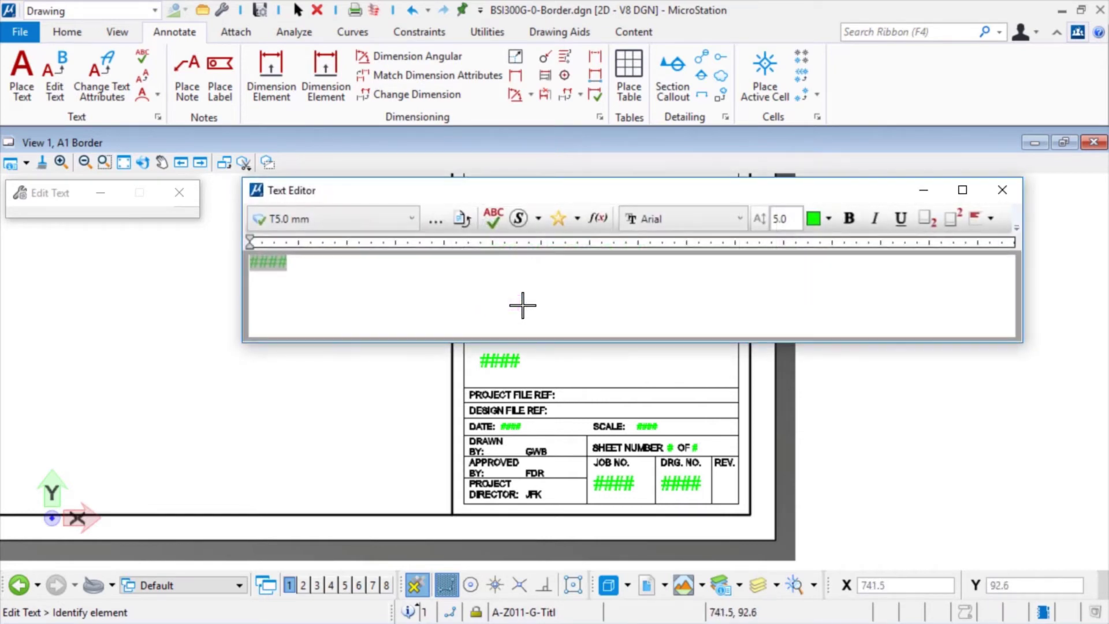
left_click(596, 223)
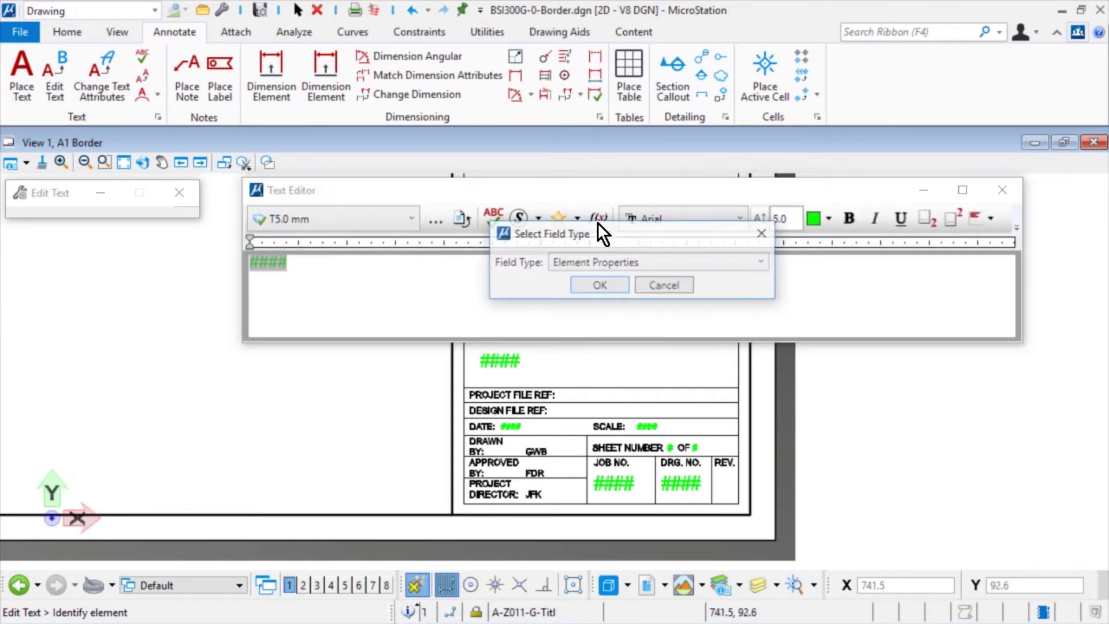
left_click(645, 264)
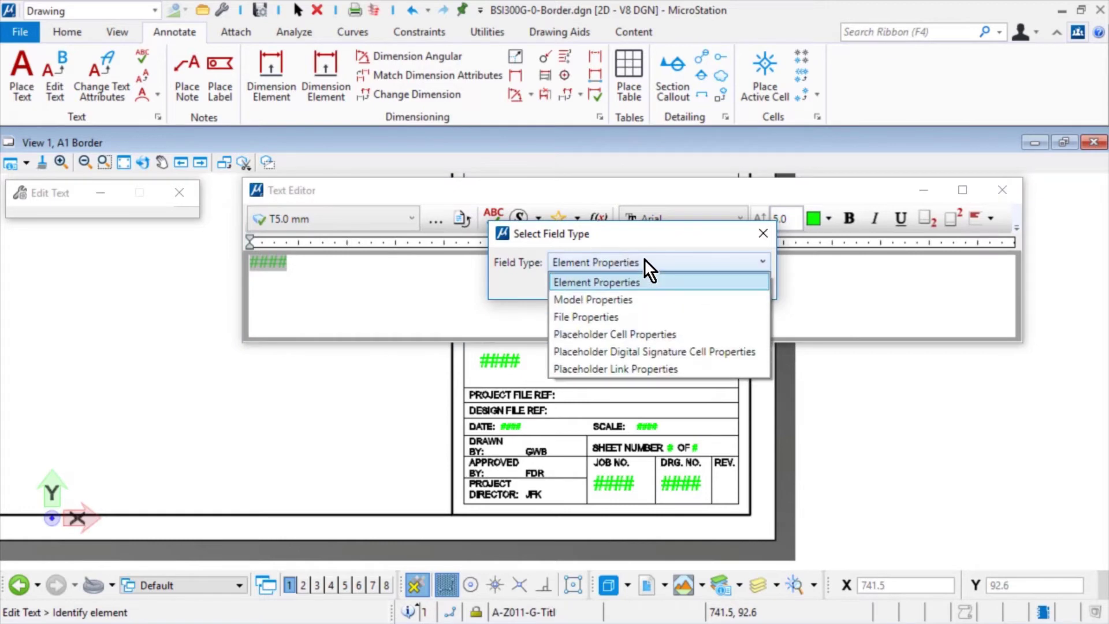
left_click(639, 316)
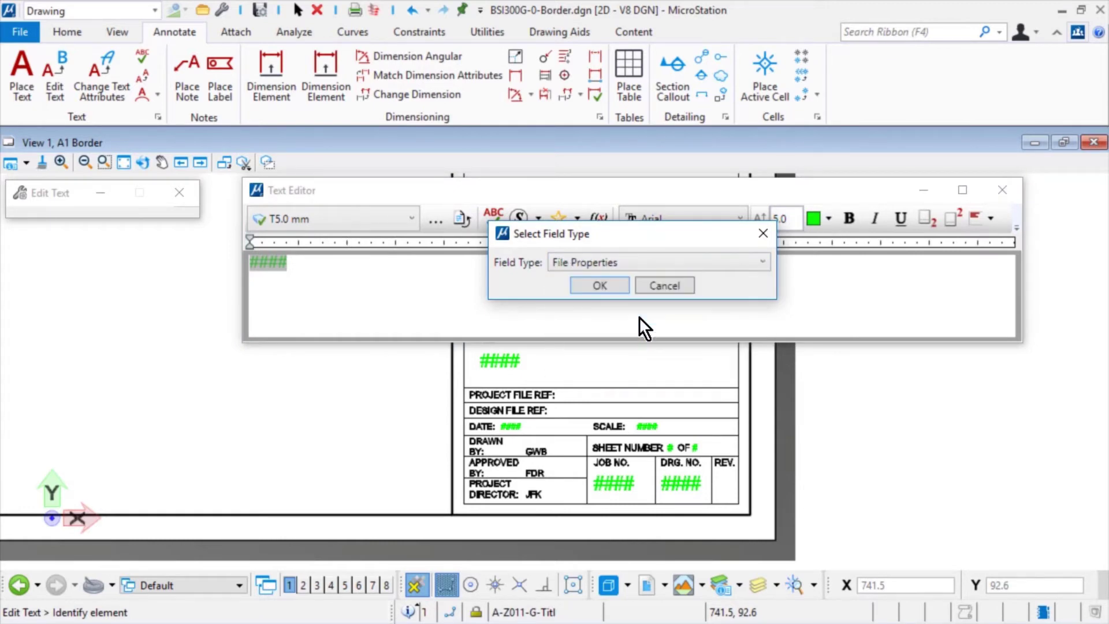
left_click(613, 287)
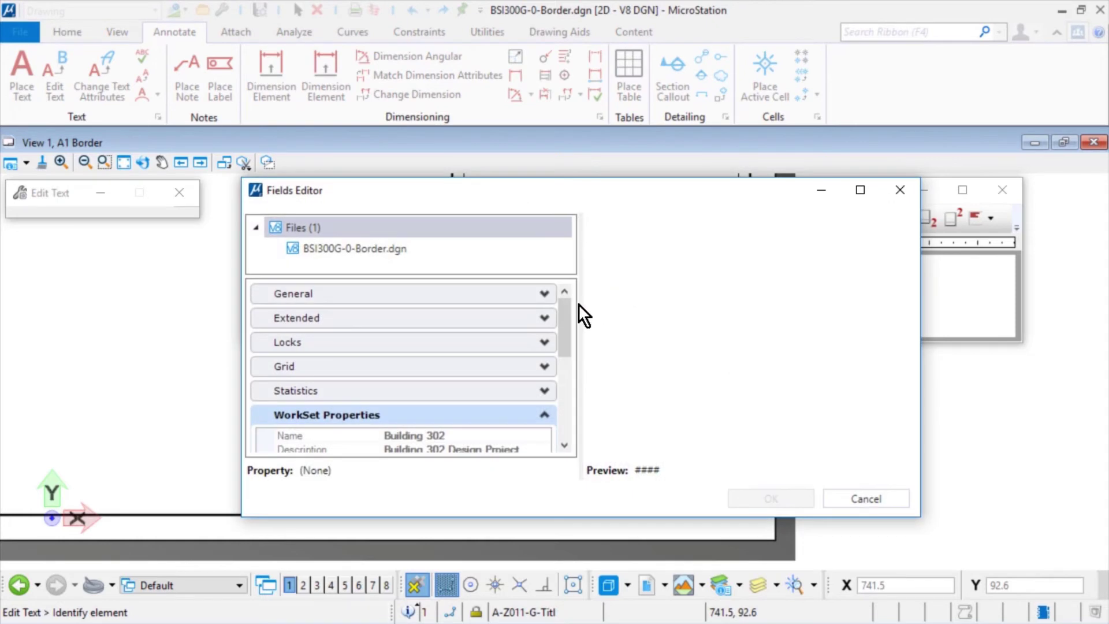
left_click_drag(573, 306, 567, 346)
left_click(526, 326)
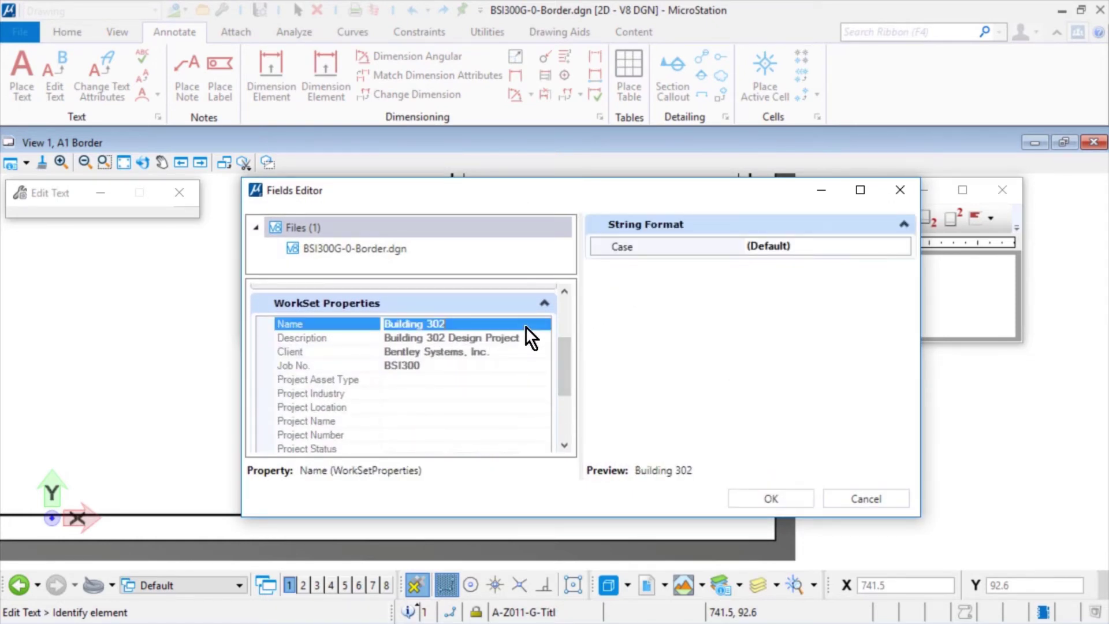
left_click(744, 504)
left_click(839, 387)
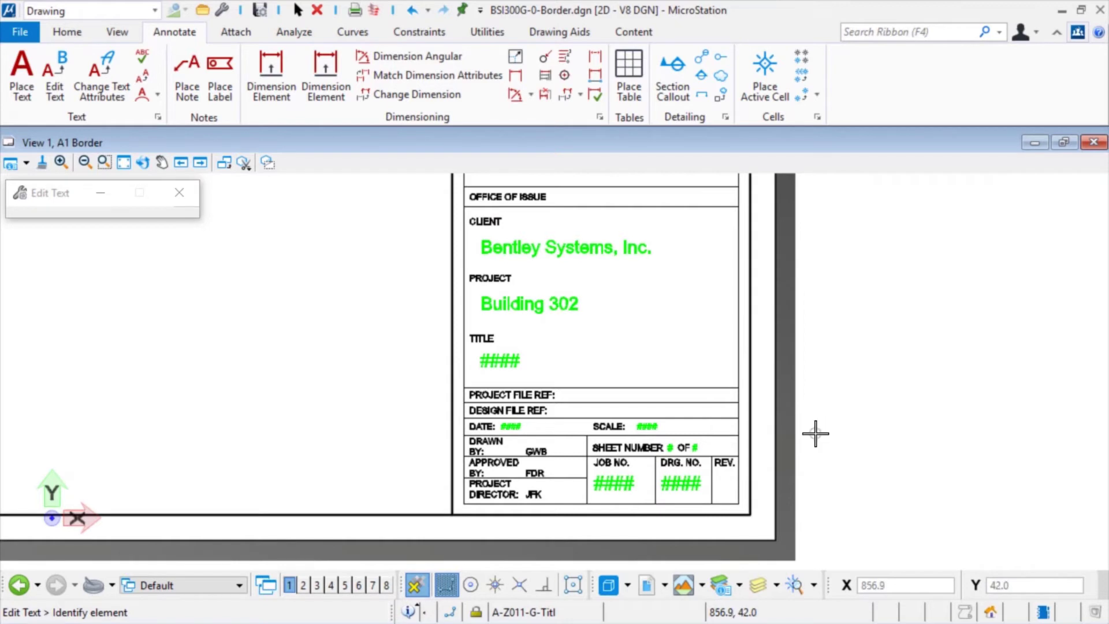
Replace the JOB NO. placeholder text with a File Properties field linked to the WorkSet property Job No
left_click(607, 490)
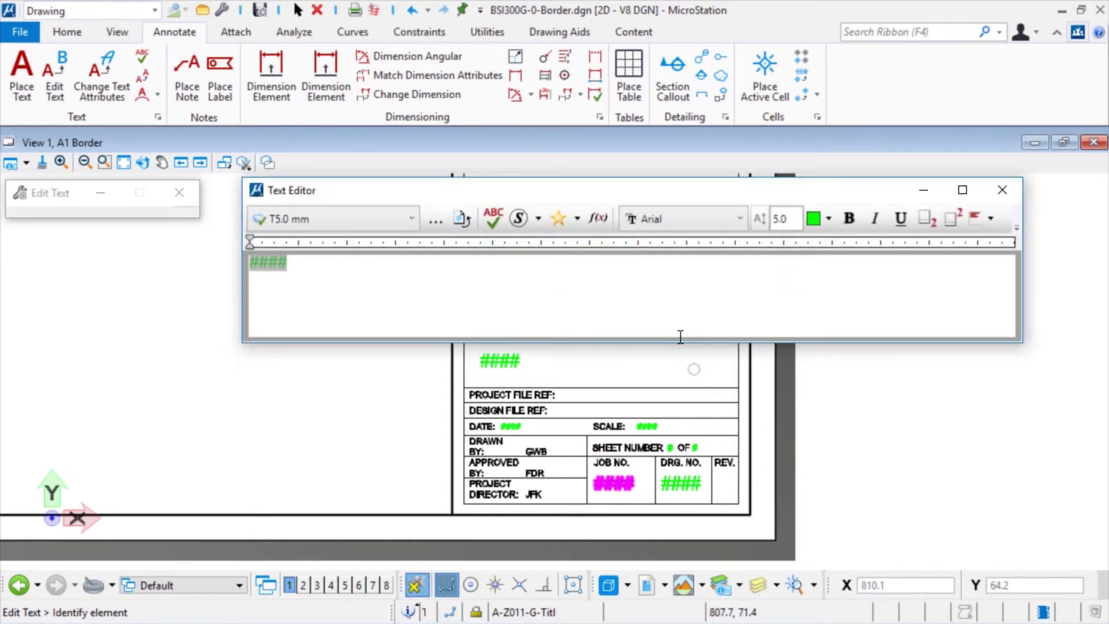
left_click(596, 224)
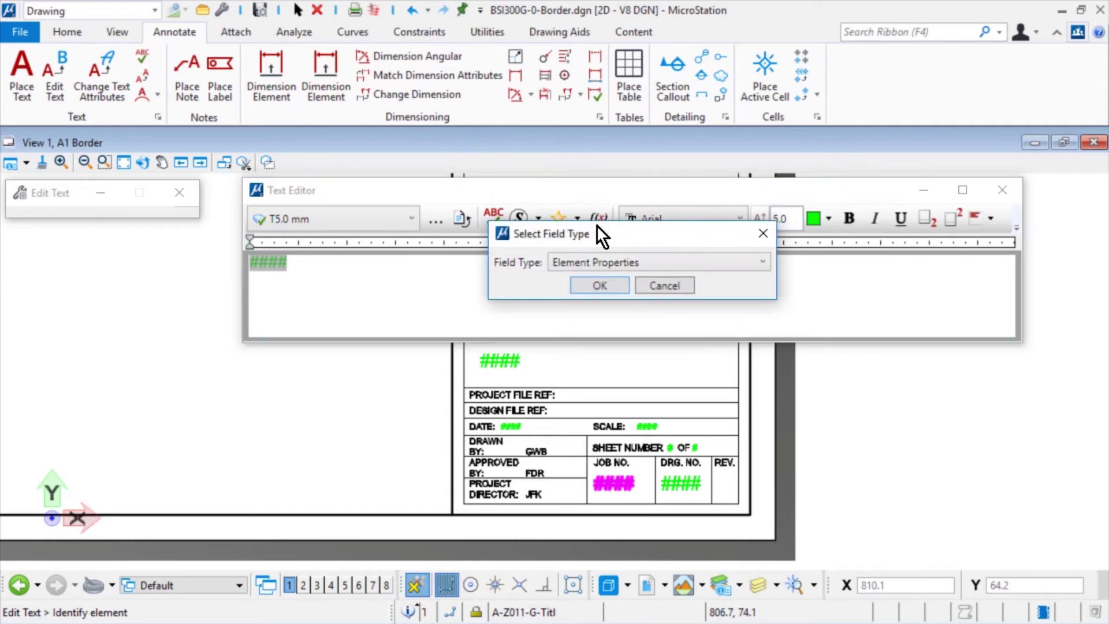
left_click(652, 259)
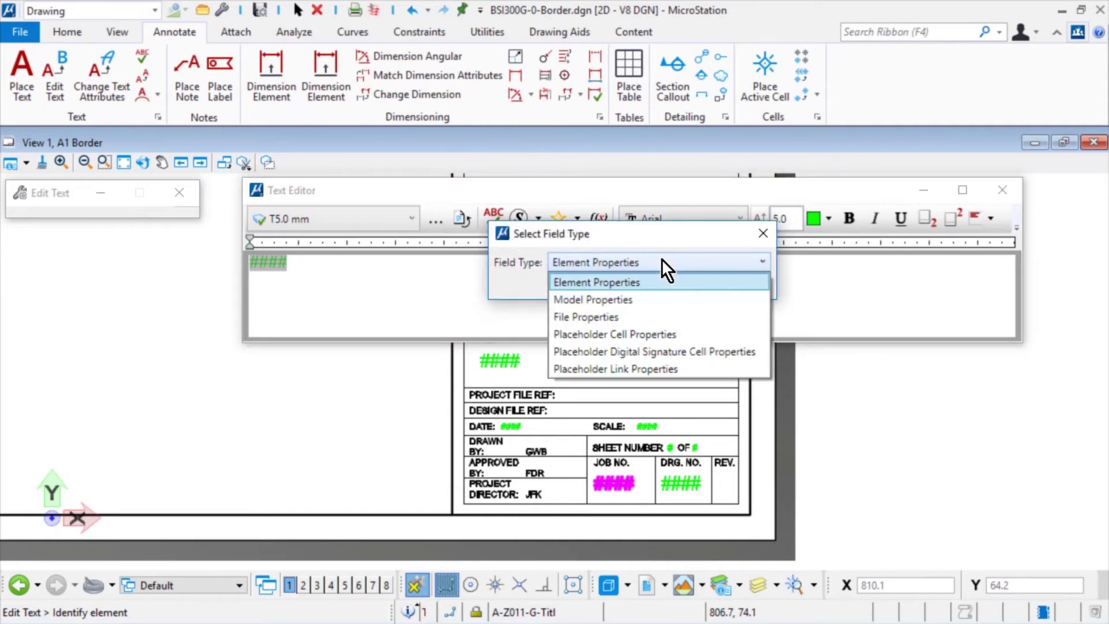
left_click(641, 316)
left_click(612, 290)
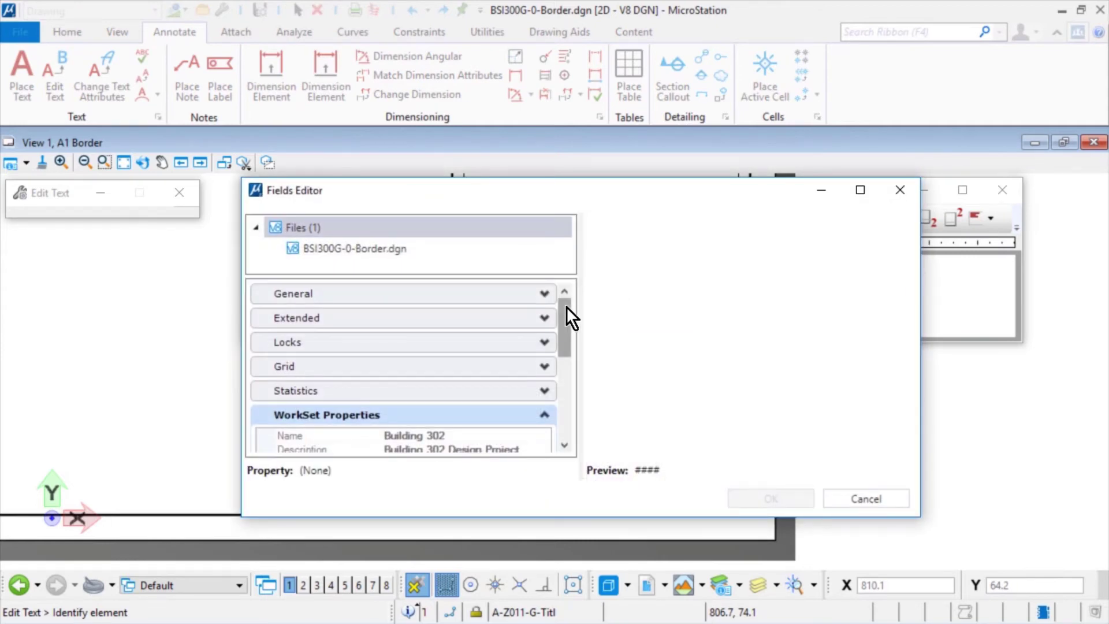
left_click_drag(566, 305, 567, 347)
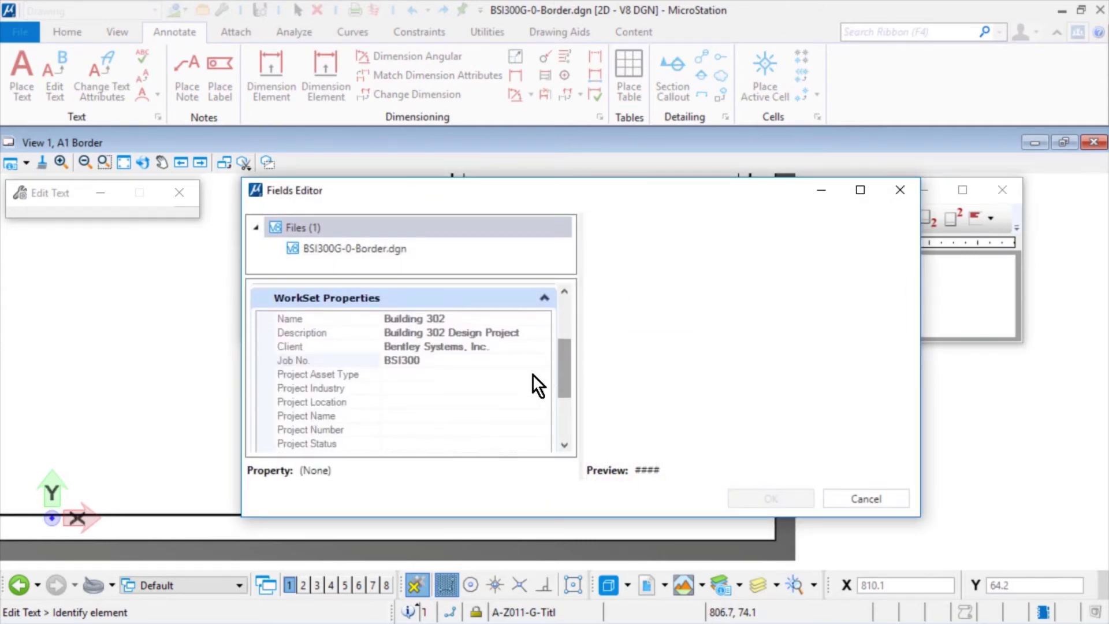
left_click(462, 364)
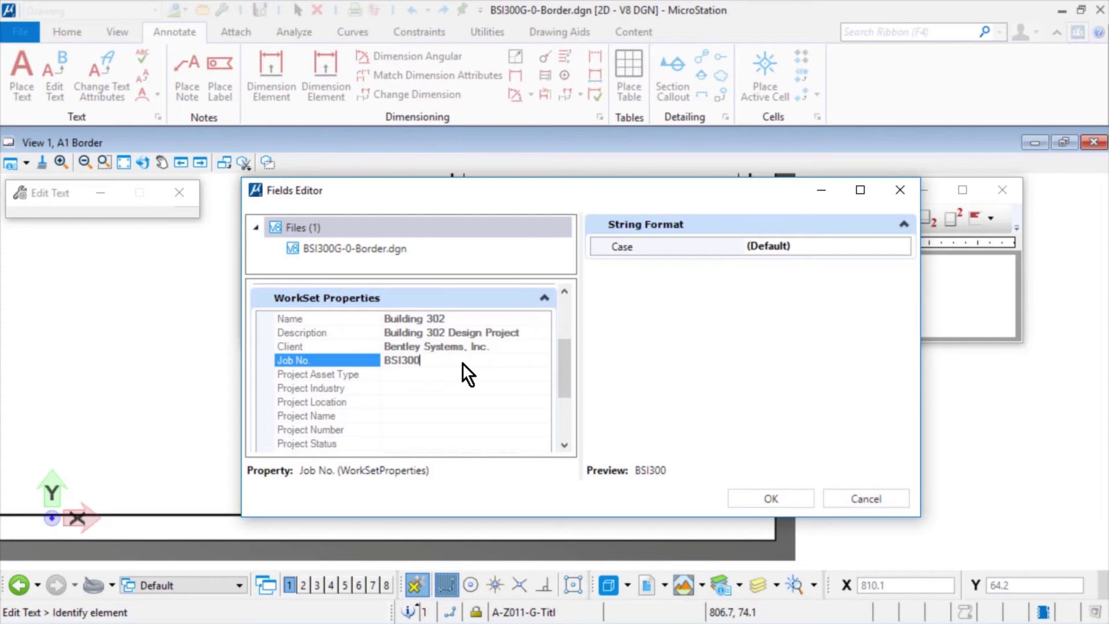
left_click(800, 492)
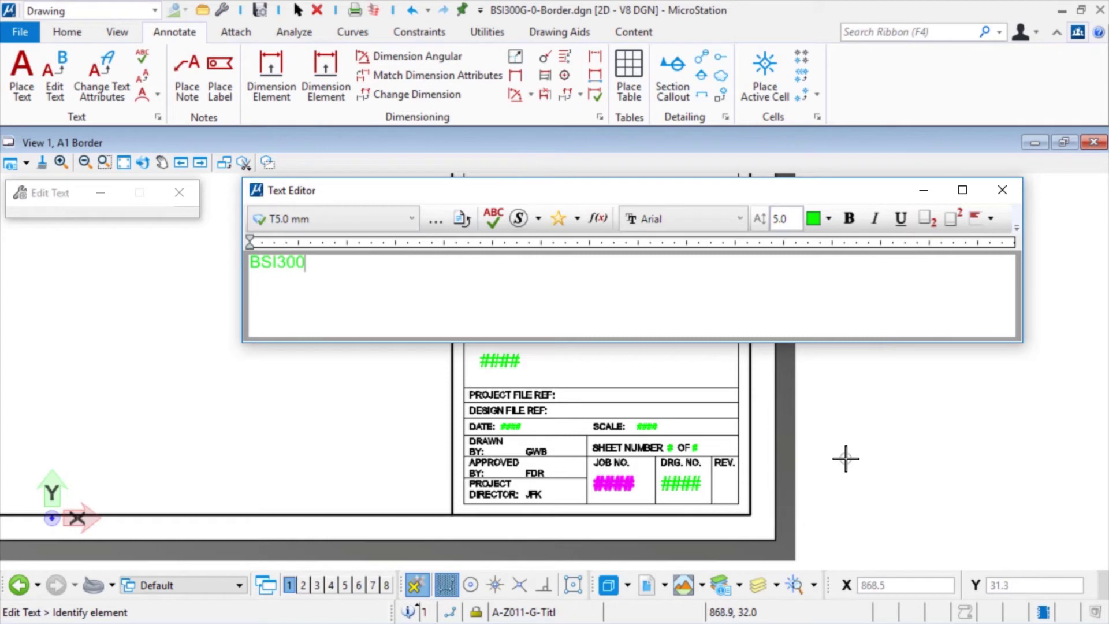
left_click(846, 458)
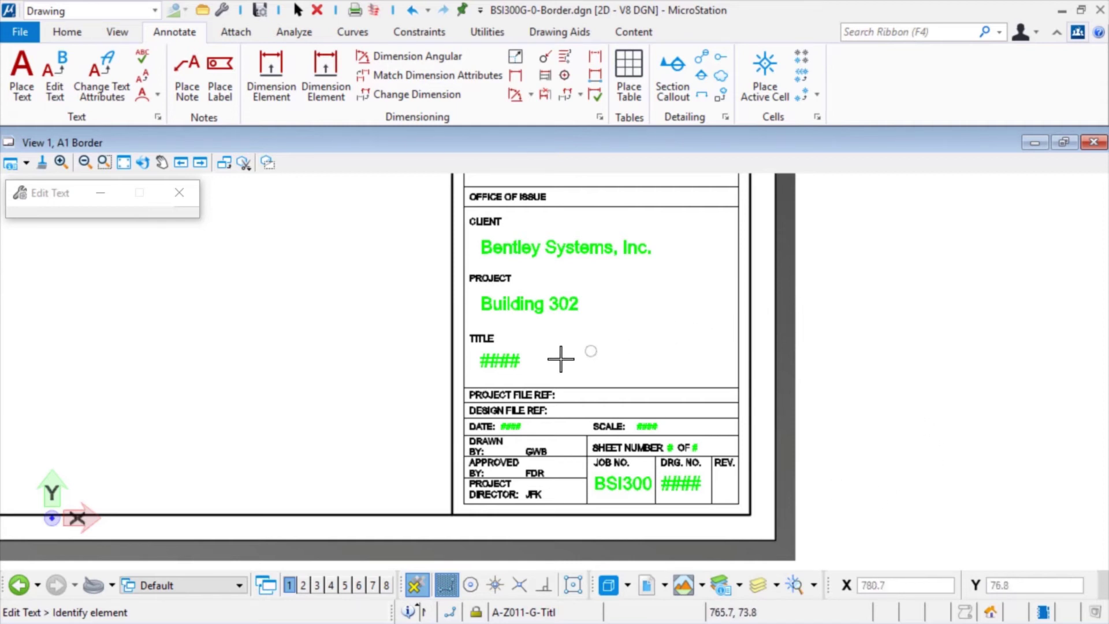
Replace the TITLE placeholder text with a Model Properties field linked to the sheet model's General property Name
left_click(514, 360)
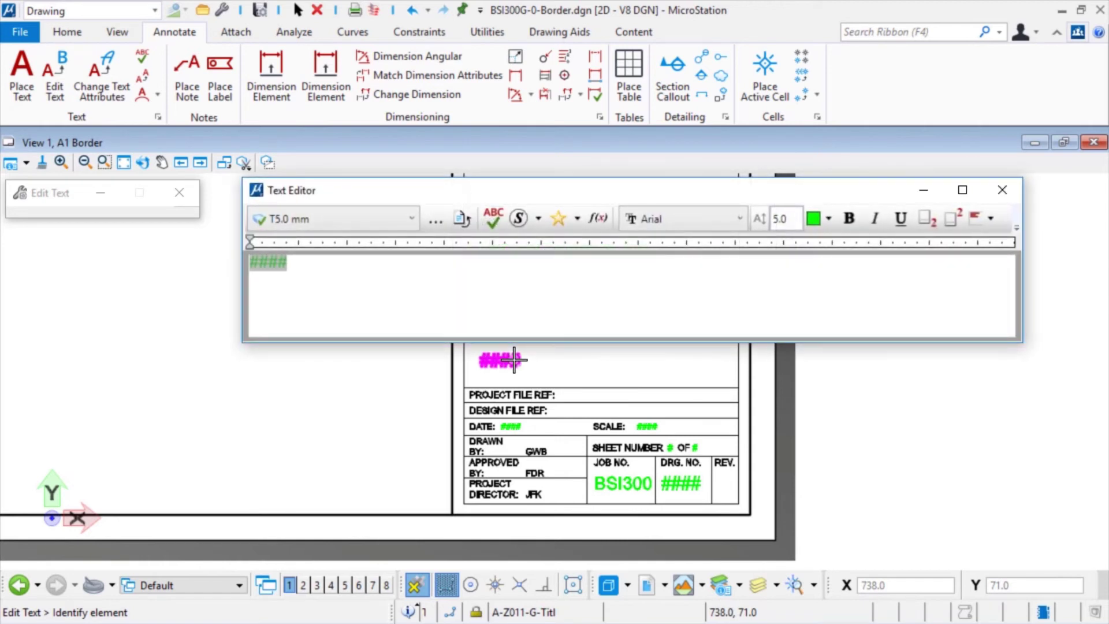
left_click(595, 227)
left_click(673, 259)
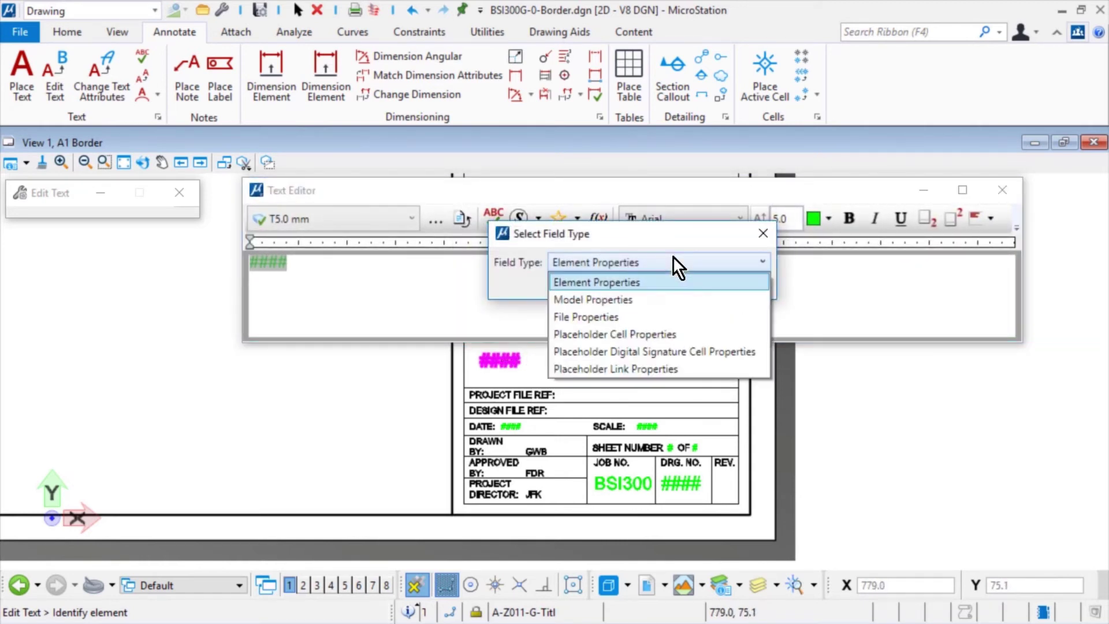
left_click(663, 297)
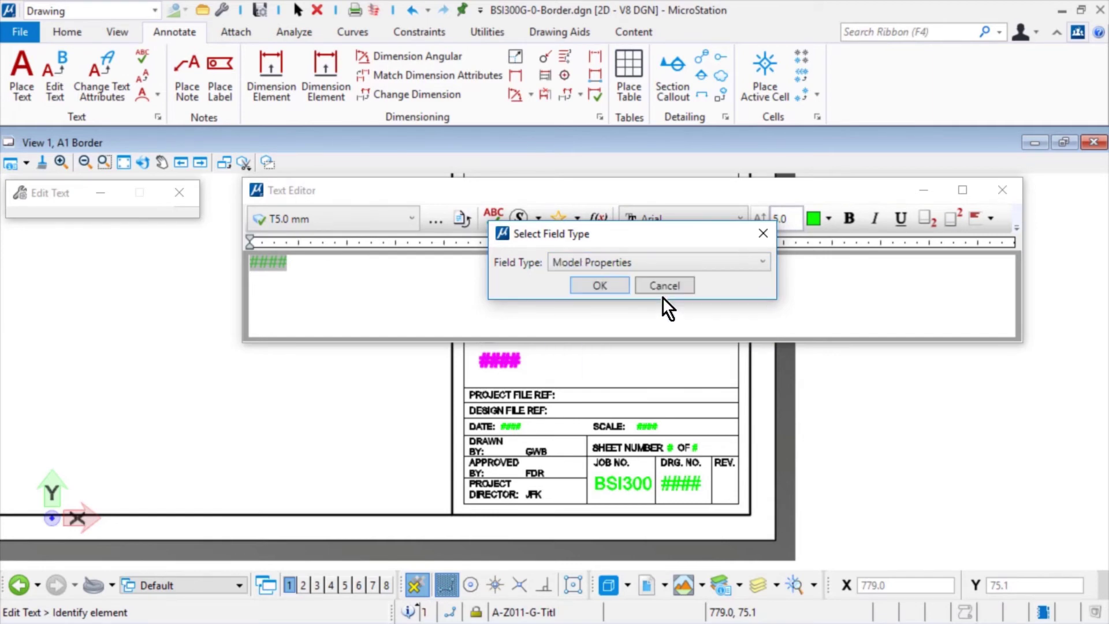
left_click(615, 287)
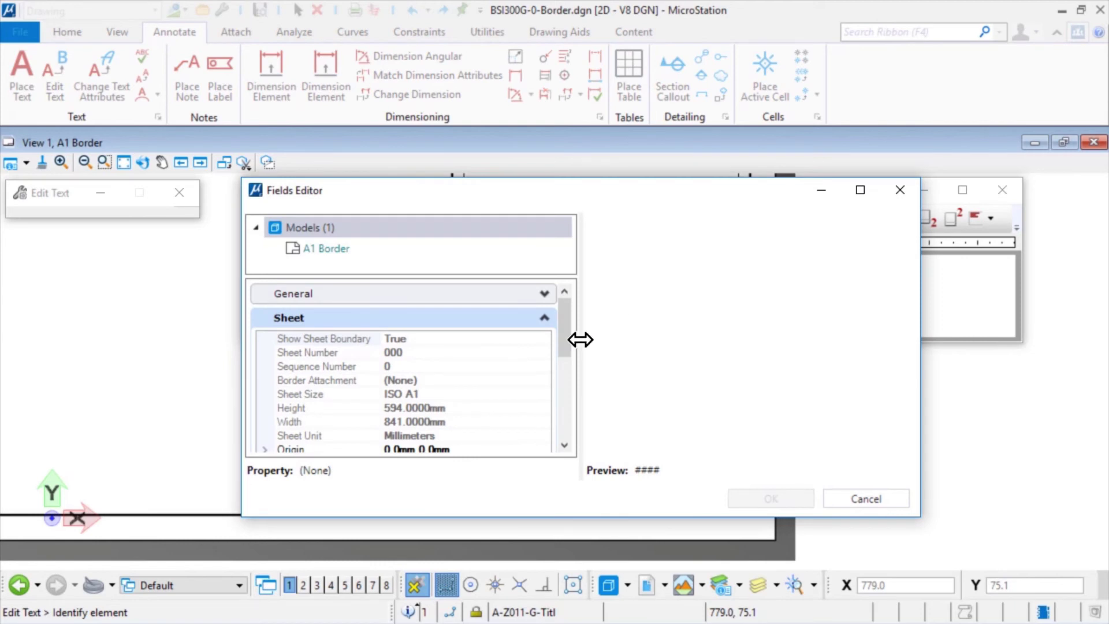
left_click(491, 320)
left_click(479, 297)
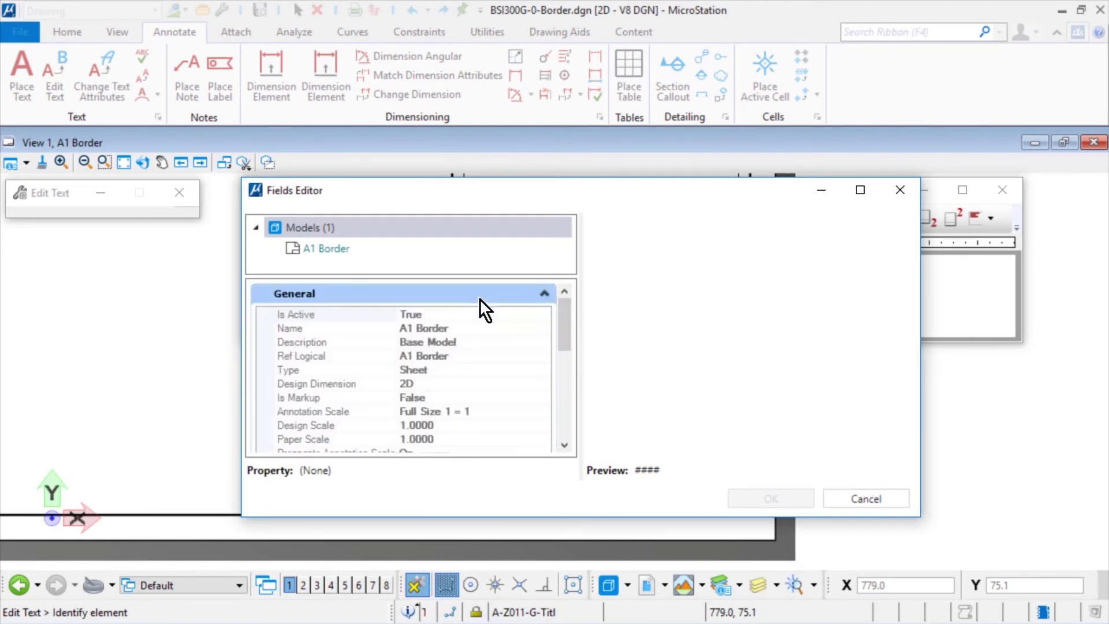
left_click(489, 330)
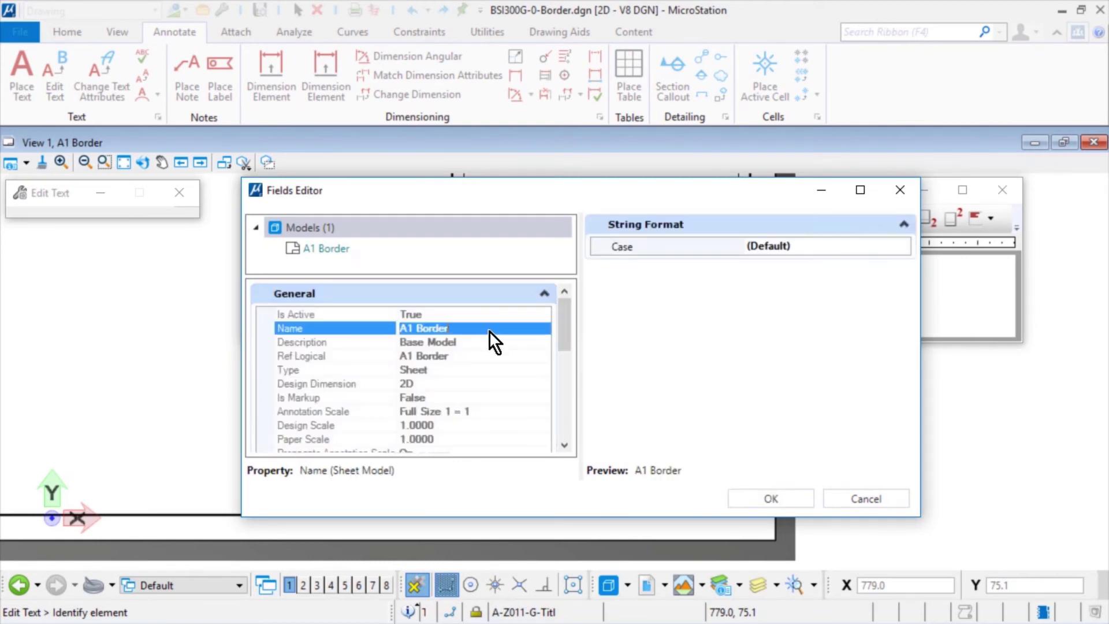
left_click(736, 502)
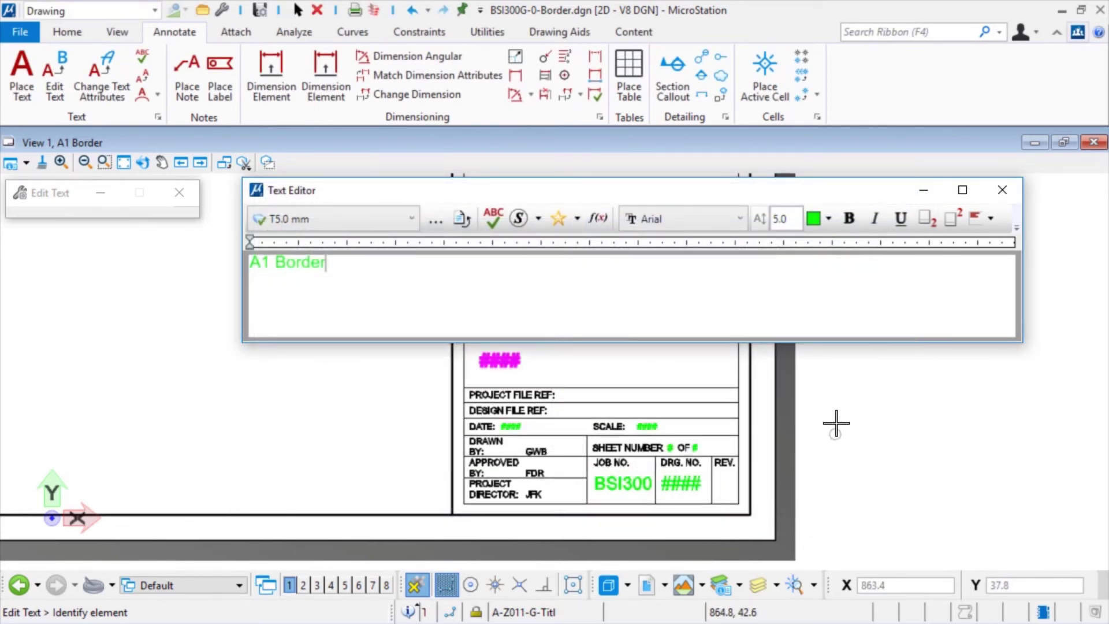
left_click(838, 414)
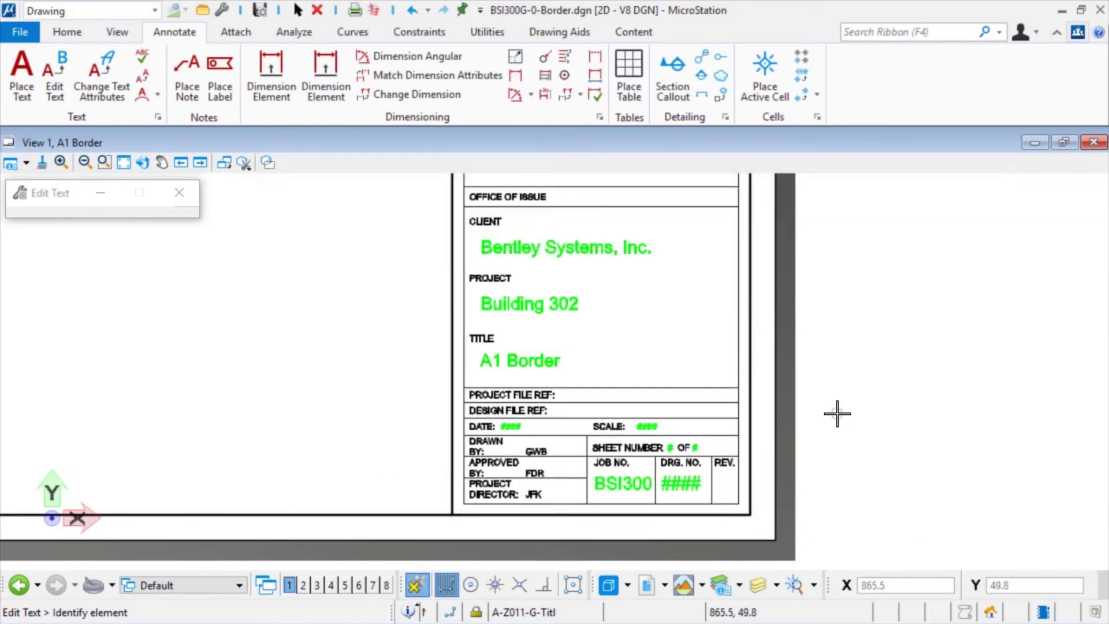
Replace the SCALE placeholder text with a Model Properties field linked to the General property Annotation Scale
left_click(655, 426)
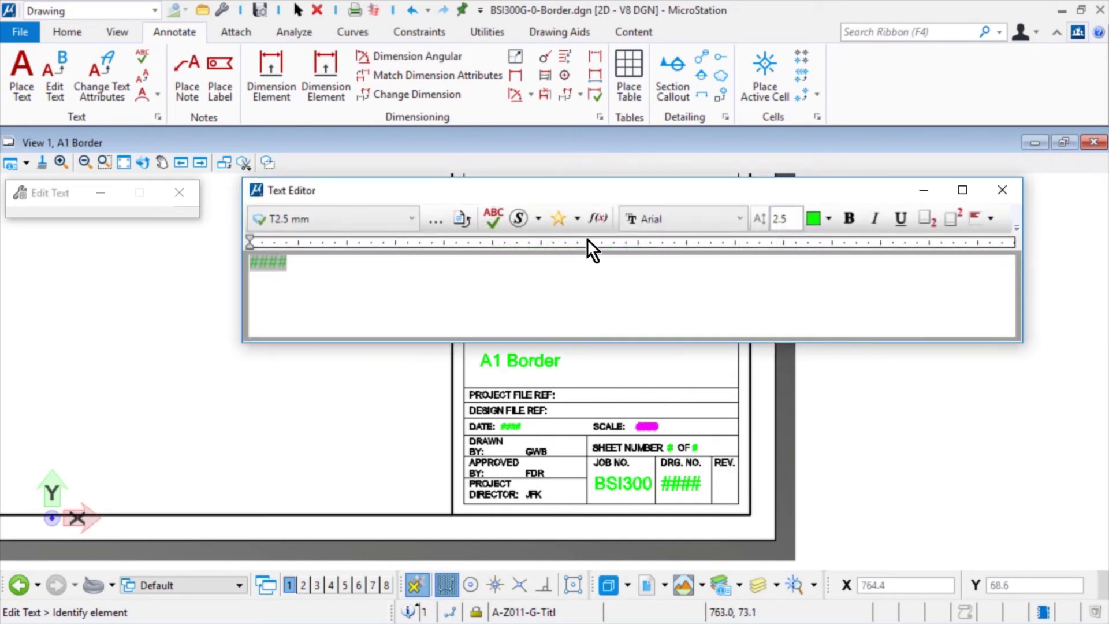
left_click(596, 218)
left_click(654, 257)
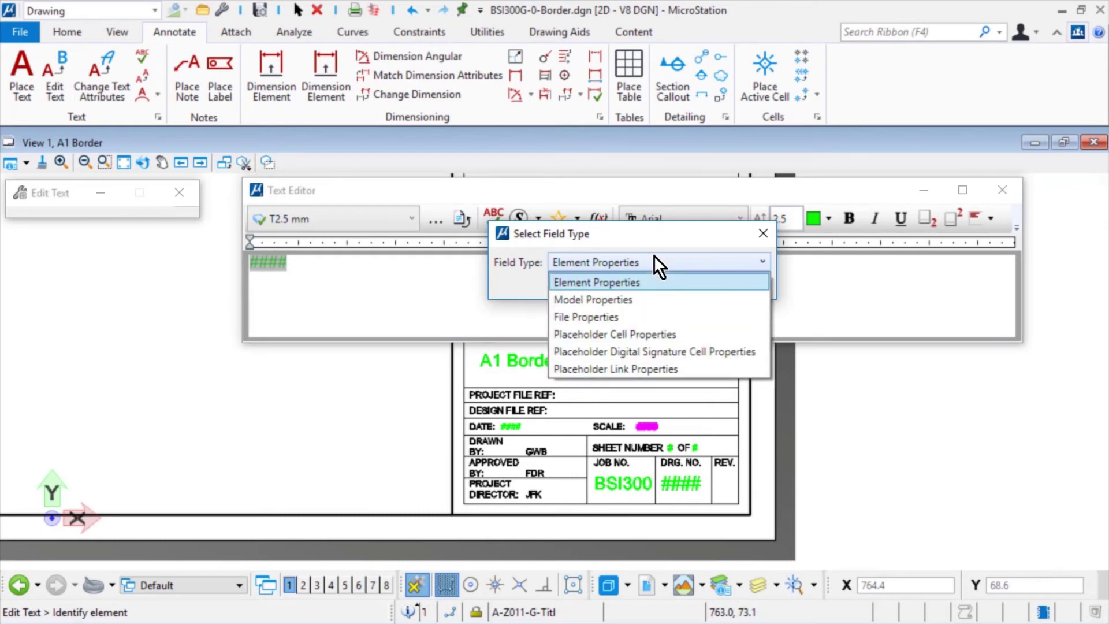
left_click(671, 296)
left_click(613, 292)
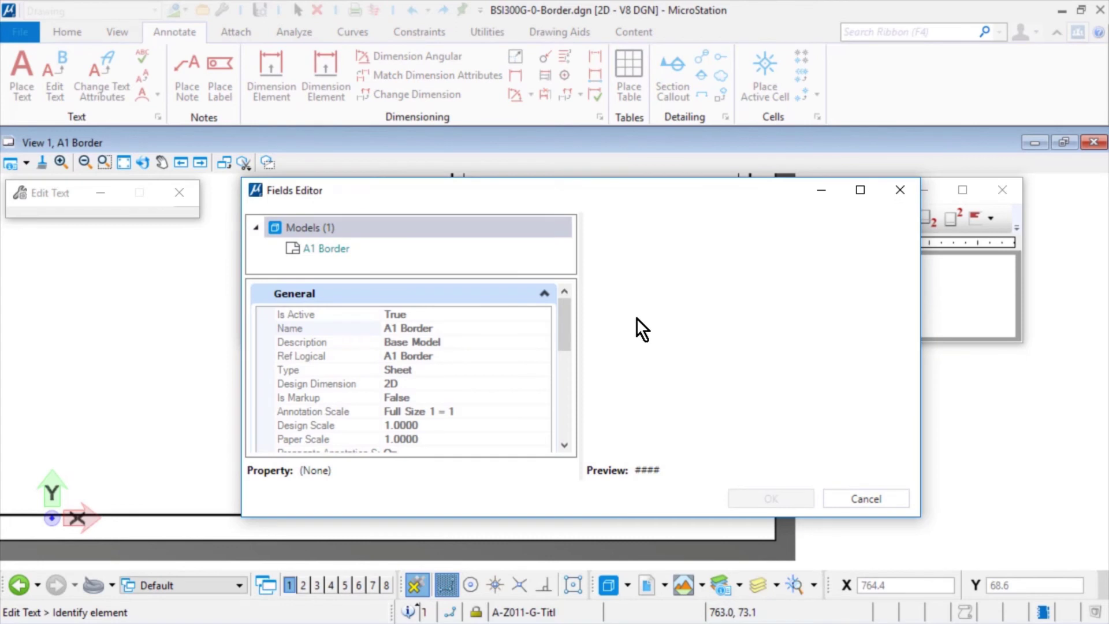
left_click(471, 411)
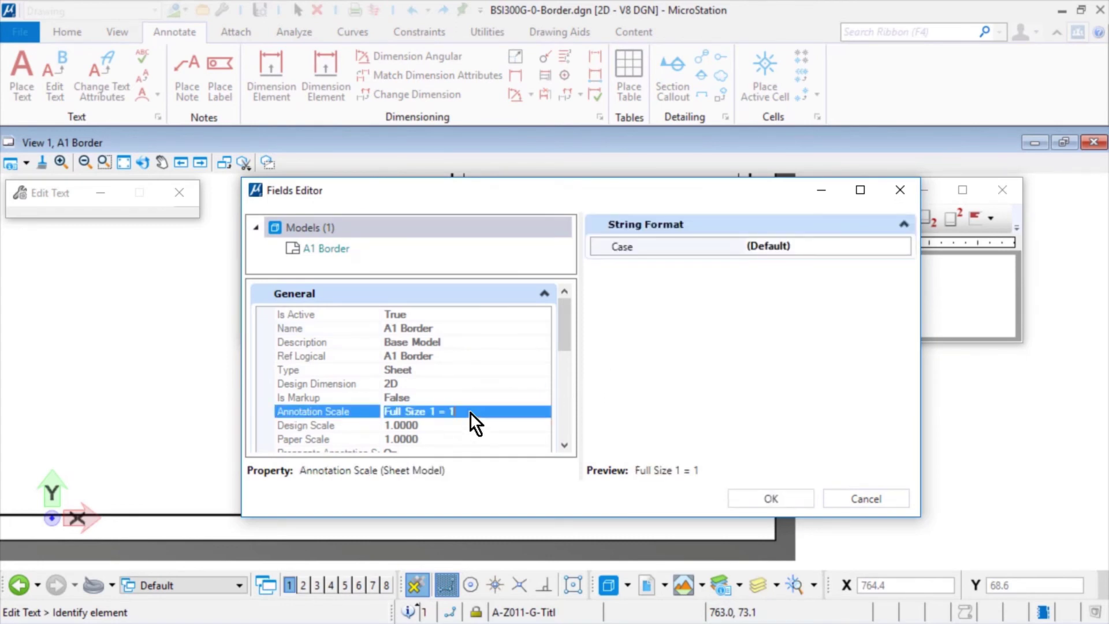
left_click(731, 498)
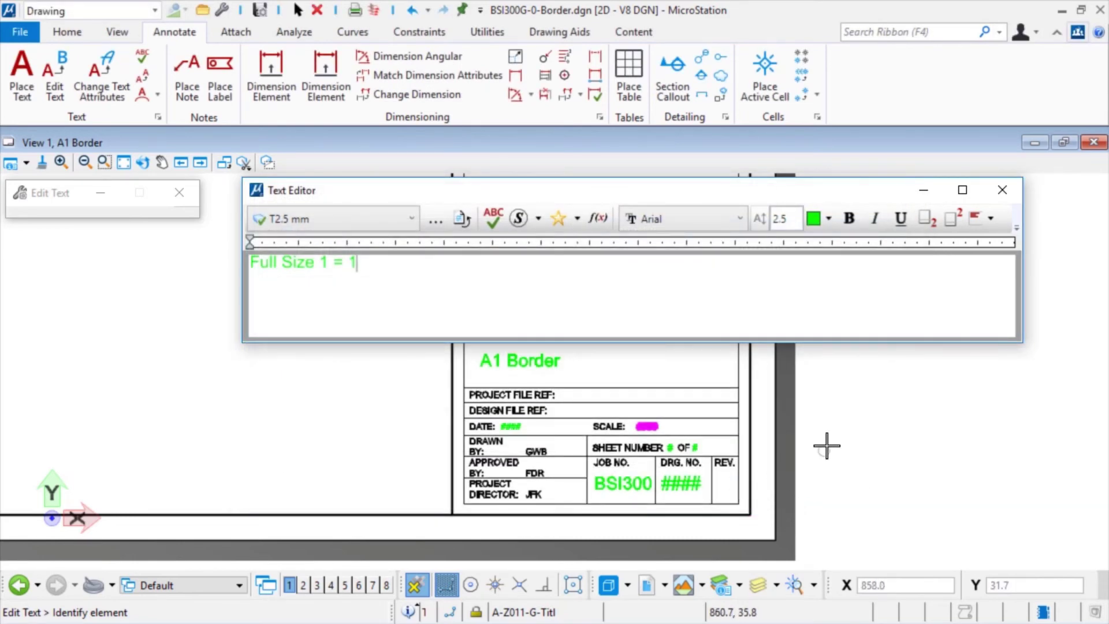
left_click(827, 445)
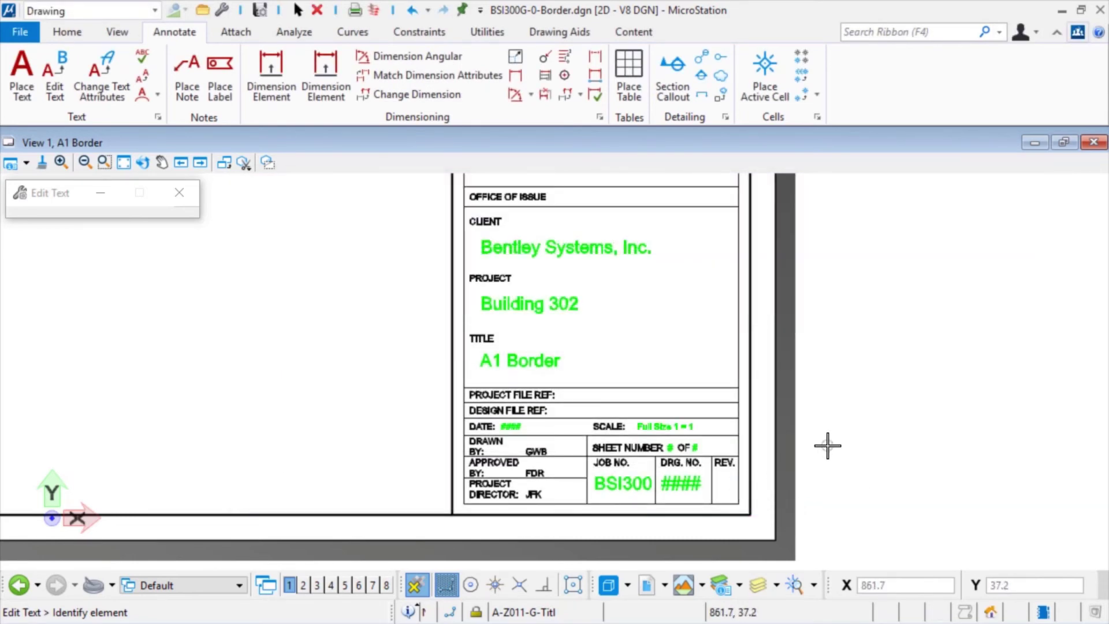
Replace the DRG. NO. placeholder text with a Model Properties field linked to the Sheet property Sheet Number
left_click(695, 483)
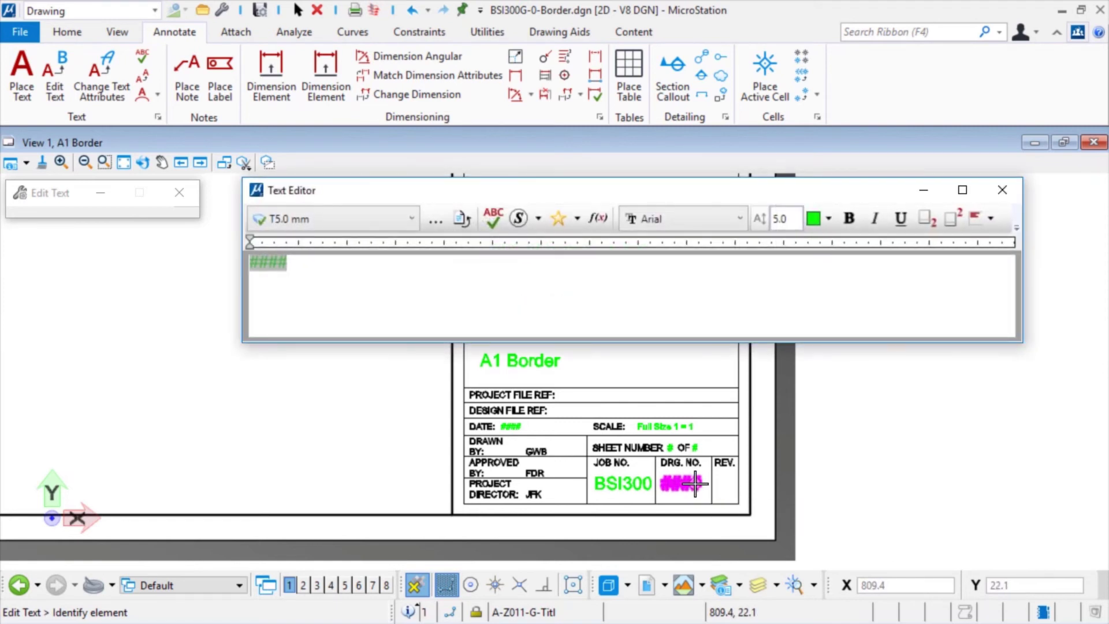
left_click(604, 228)
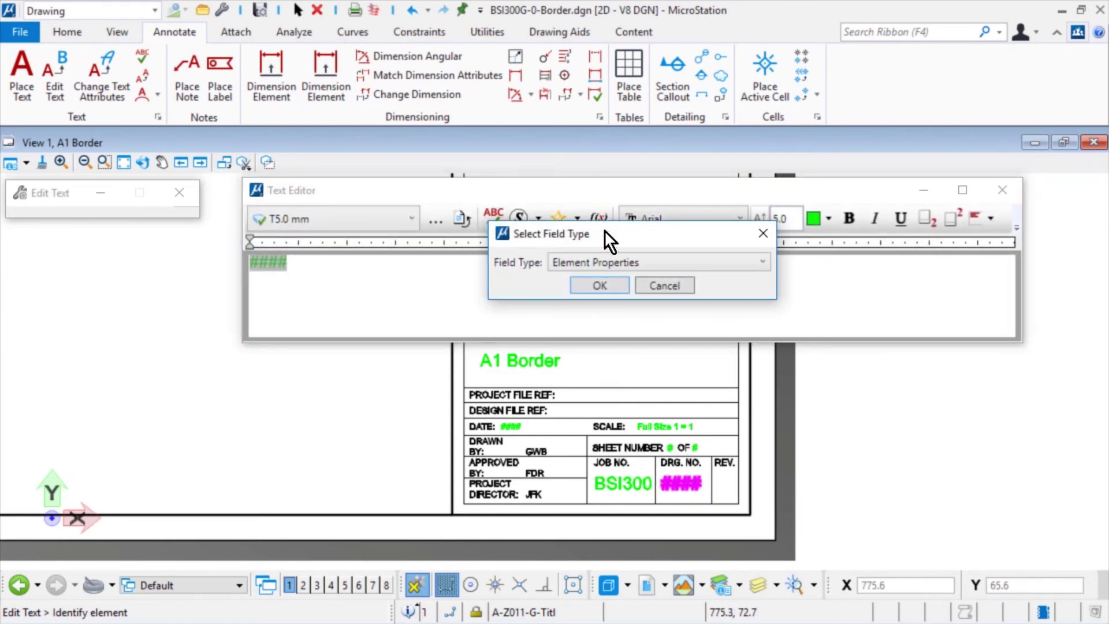
left_click(671, 263)
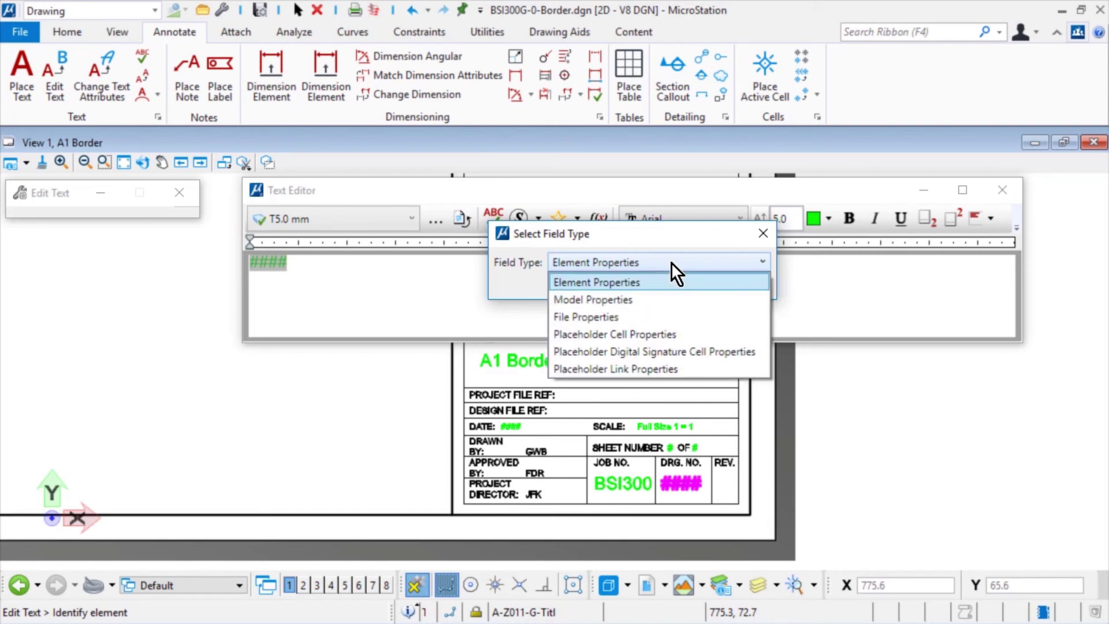
left_click(664, 299)
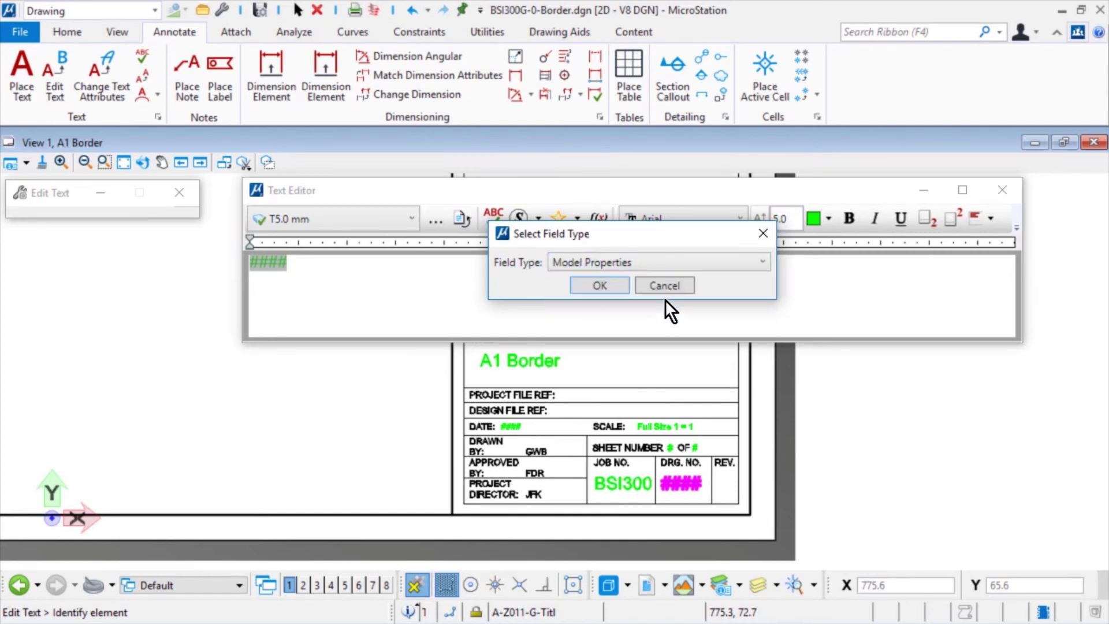
left_click(599, 285)
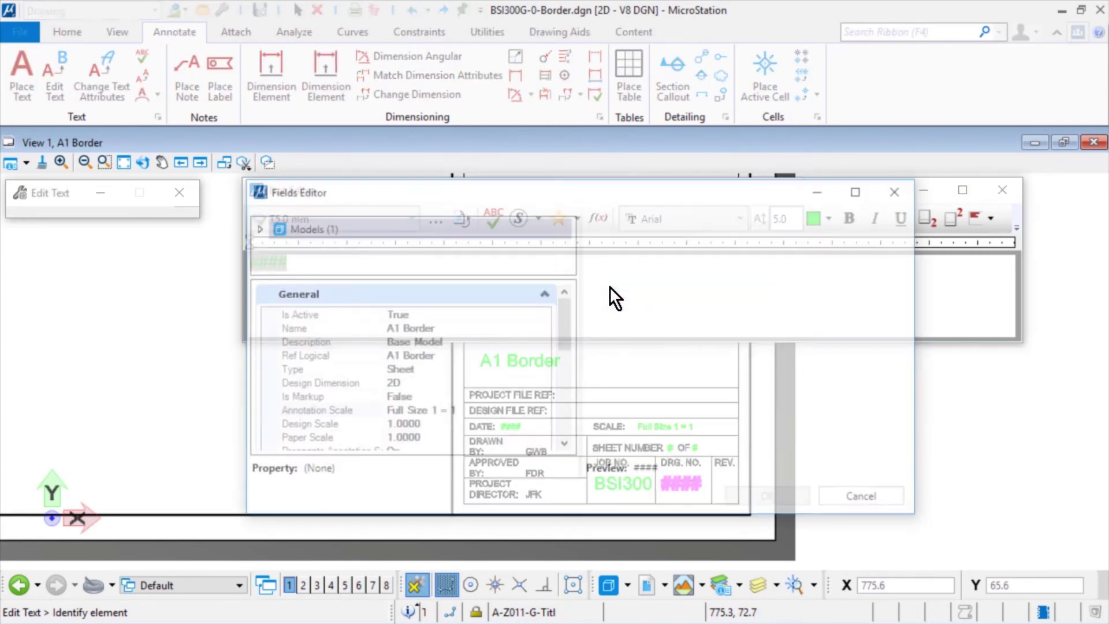
left_click(508, 299)
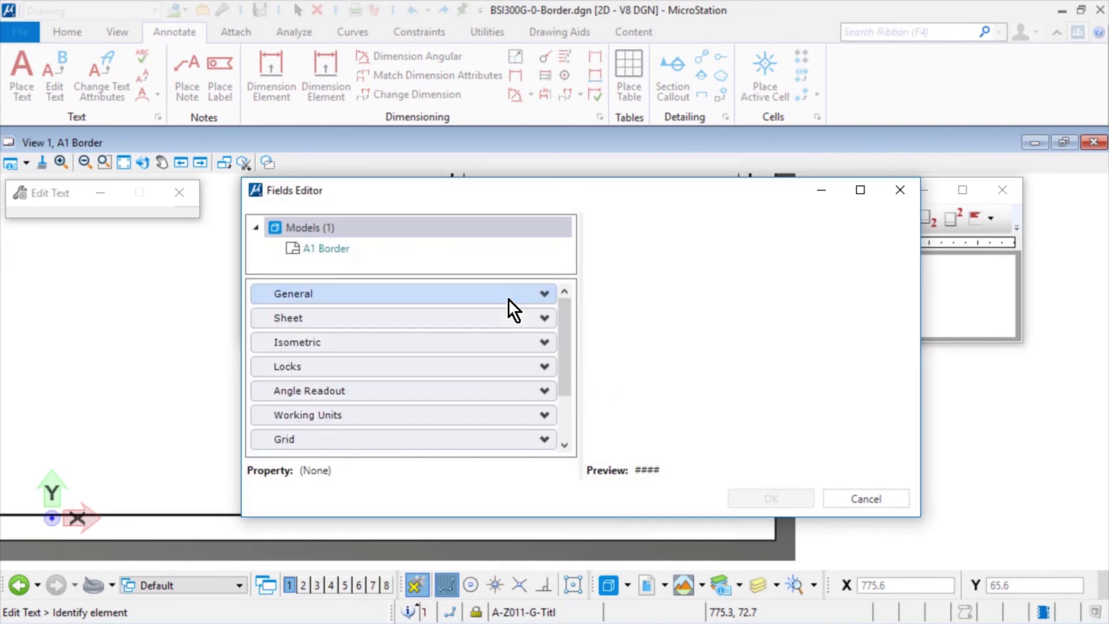
left_click(511, 318)
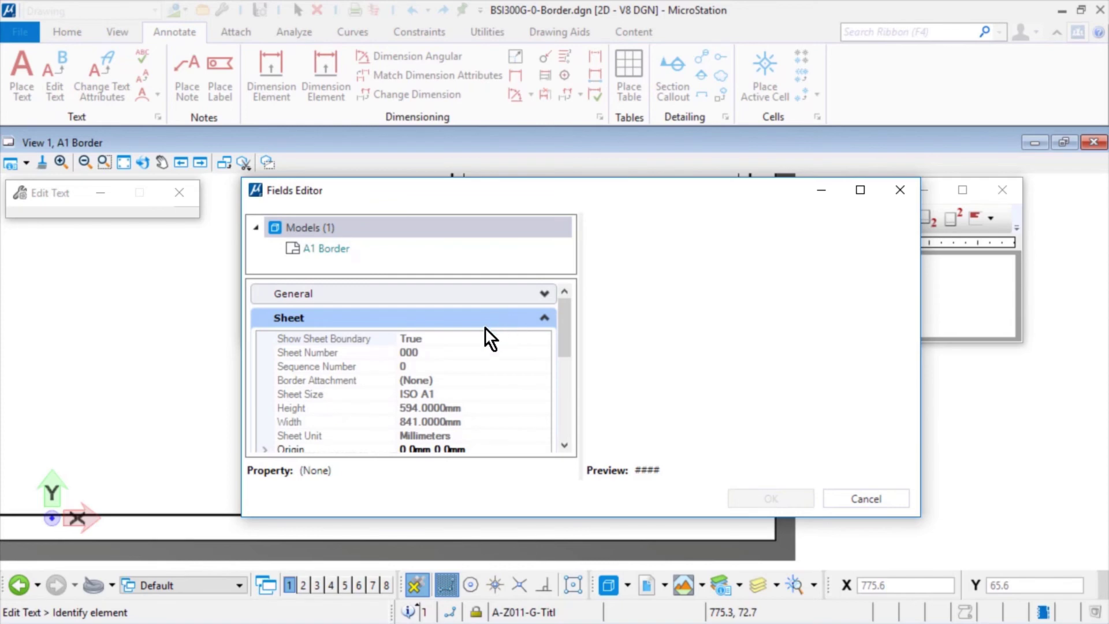
left_click(465, 354)
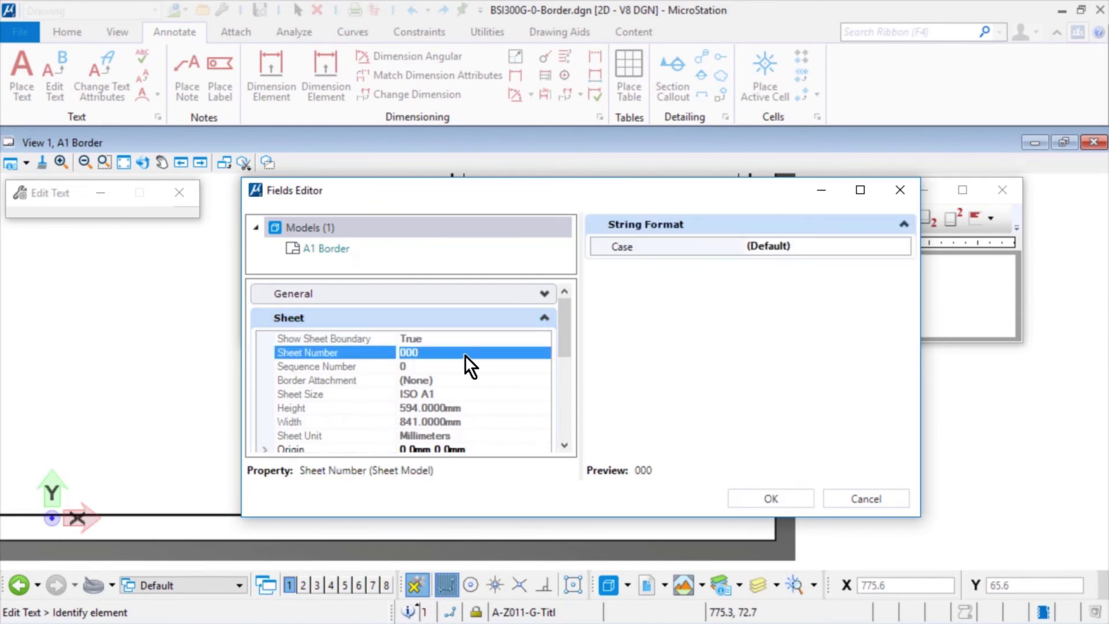
left_click(731, 500)
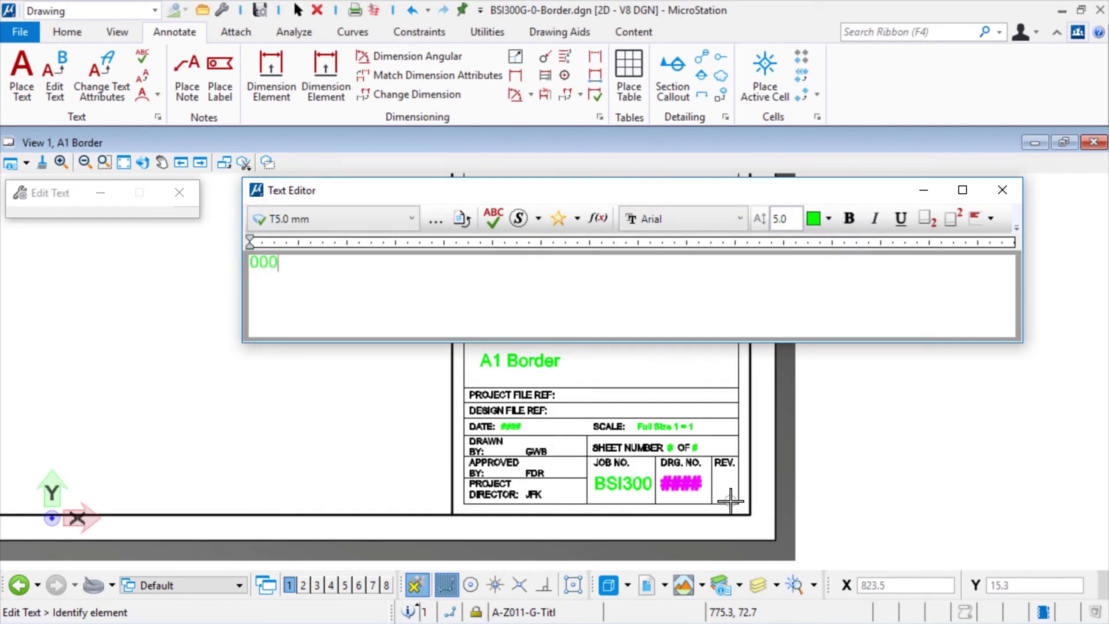
left_click(731, 500)
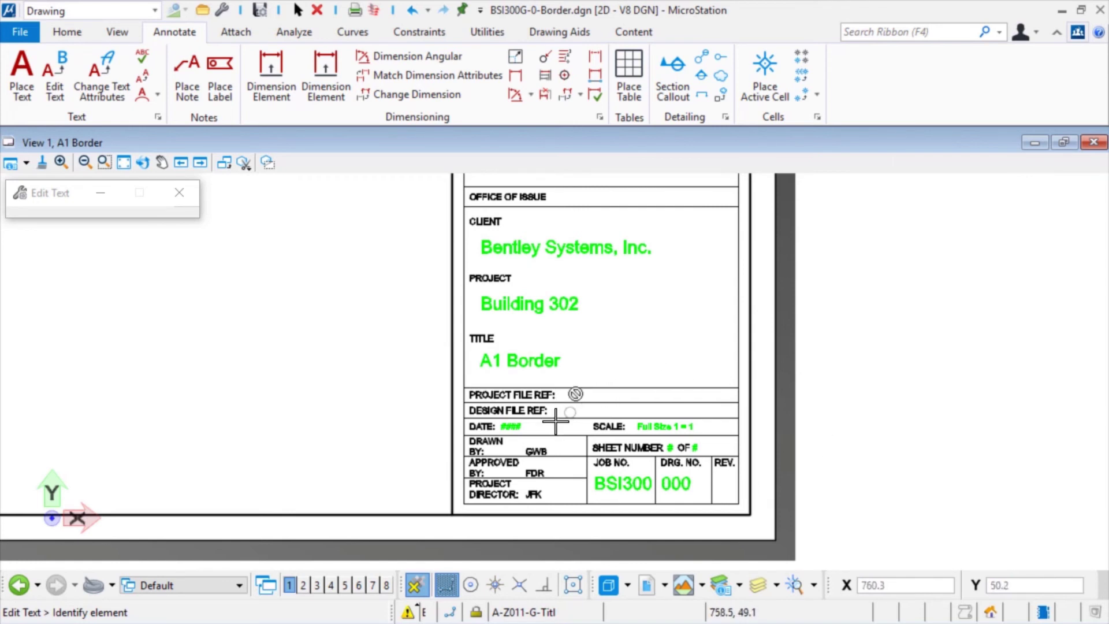
Replace the DATE placeholder text with a File Properties field linked to the General property Date Saved, using the 2005/09/07 date format
left_click(522, 425)
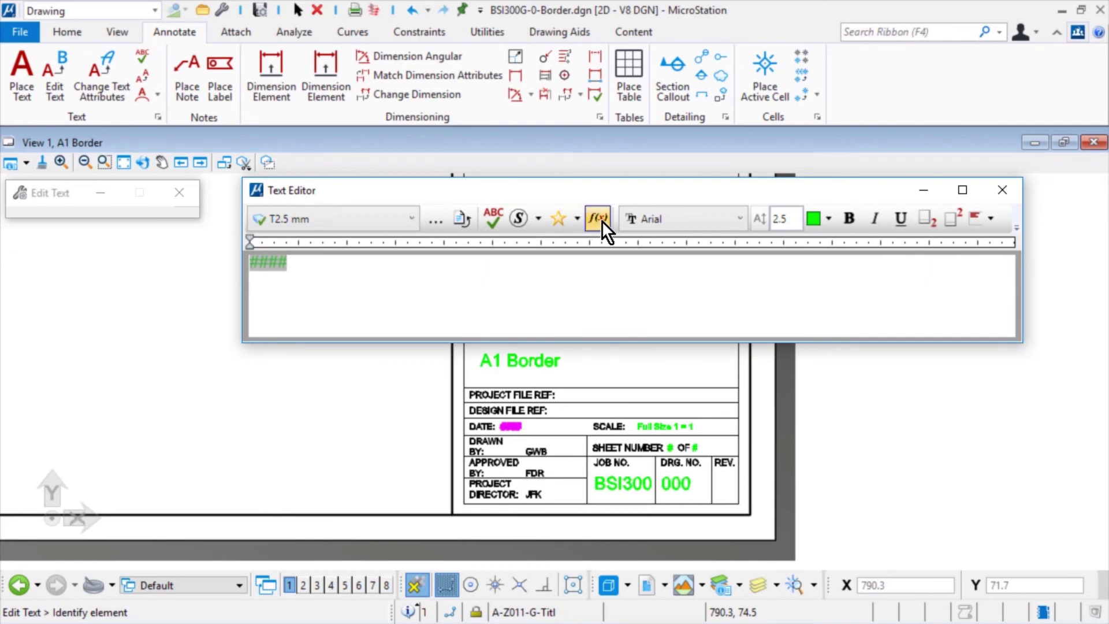
left_click(602, 221)
left_click(678, 262)
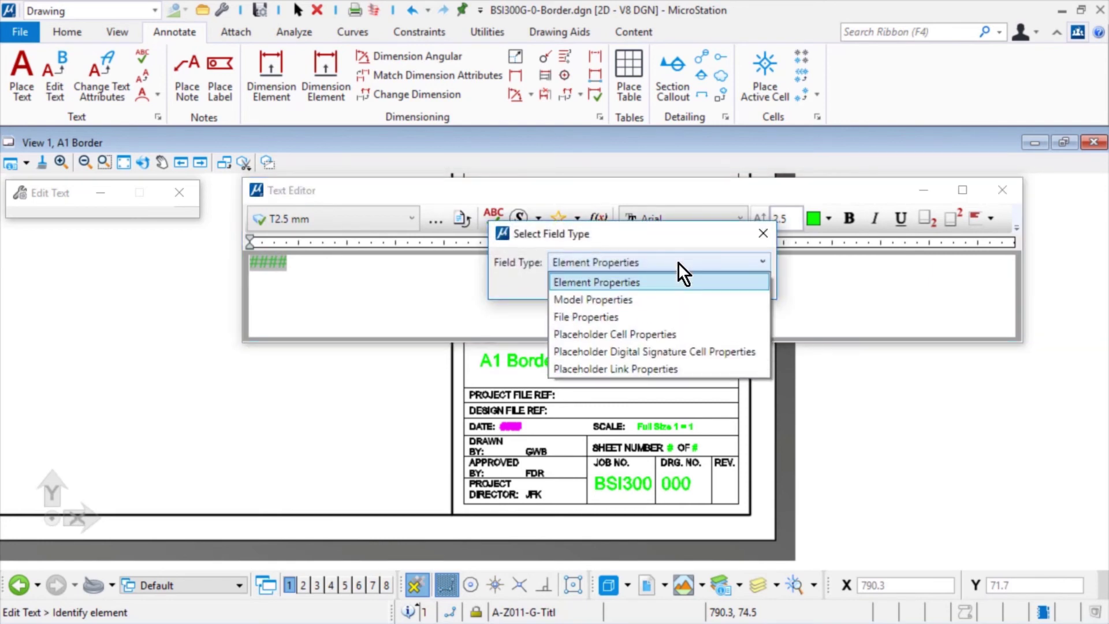
left_click(636, 319)
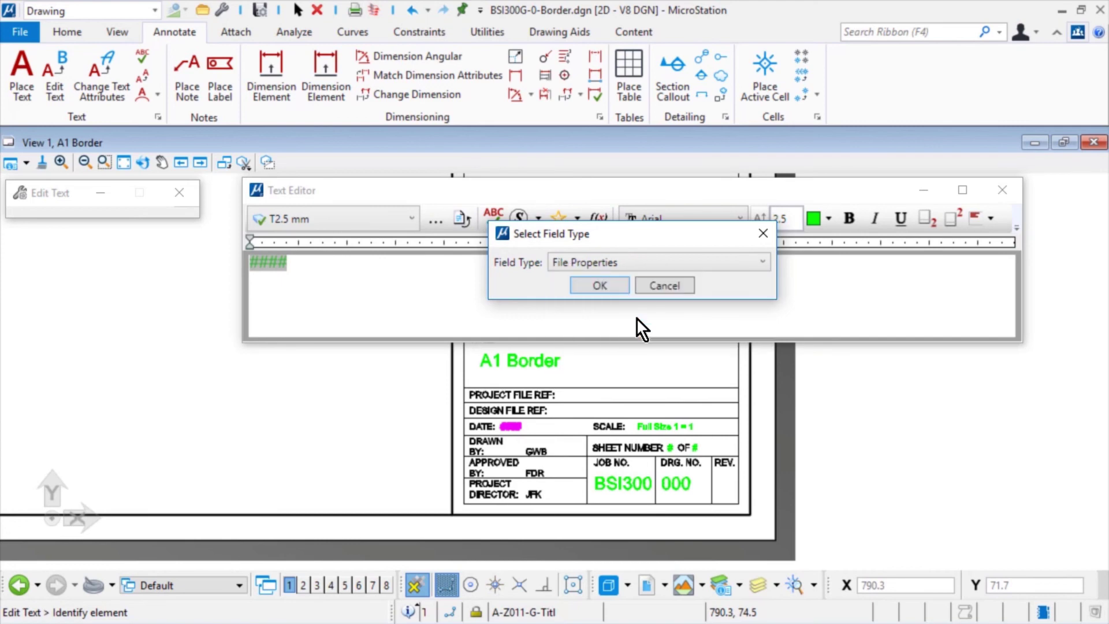
left_click(600, 285)
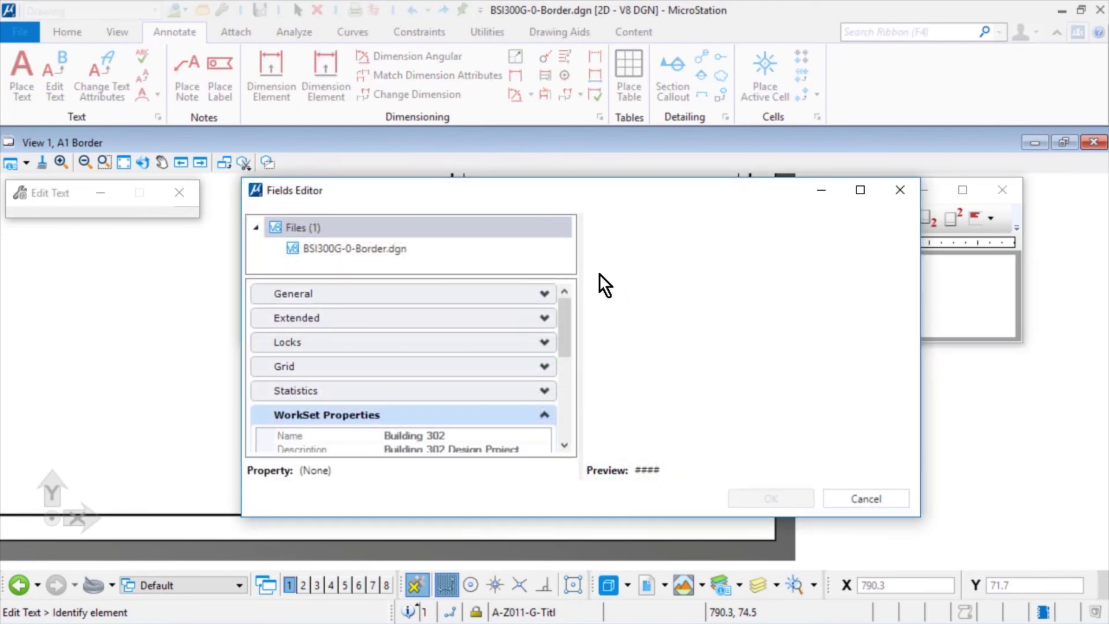
left_click(523, 293)
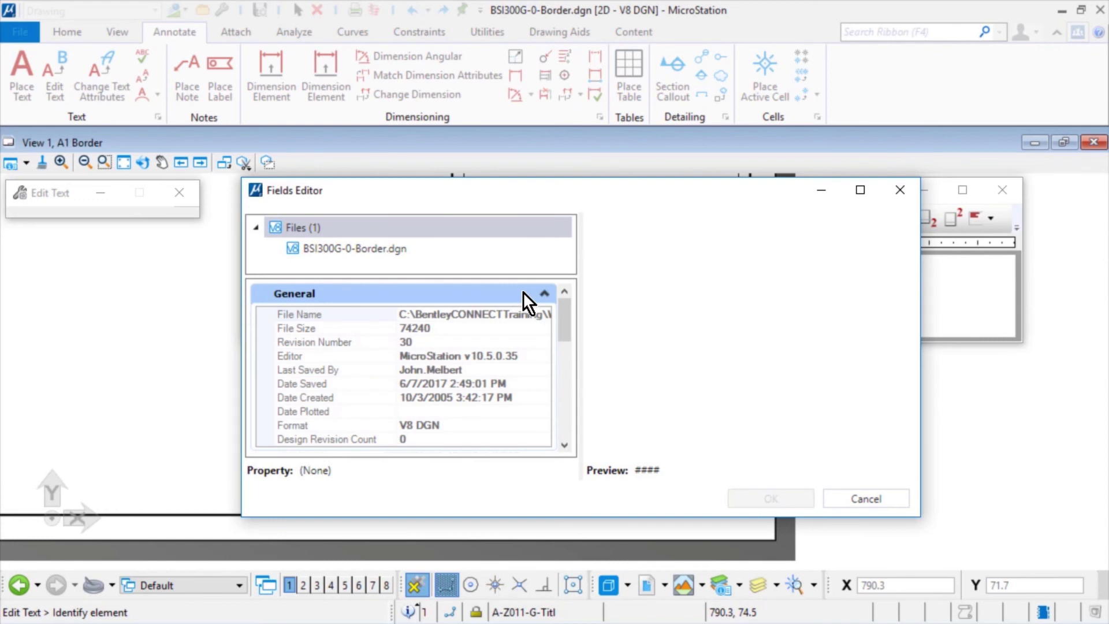
left_click(515, 384)
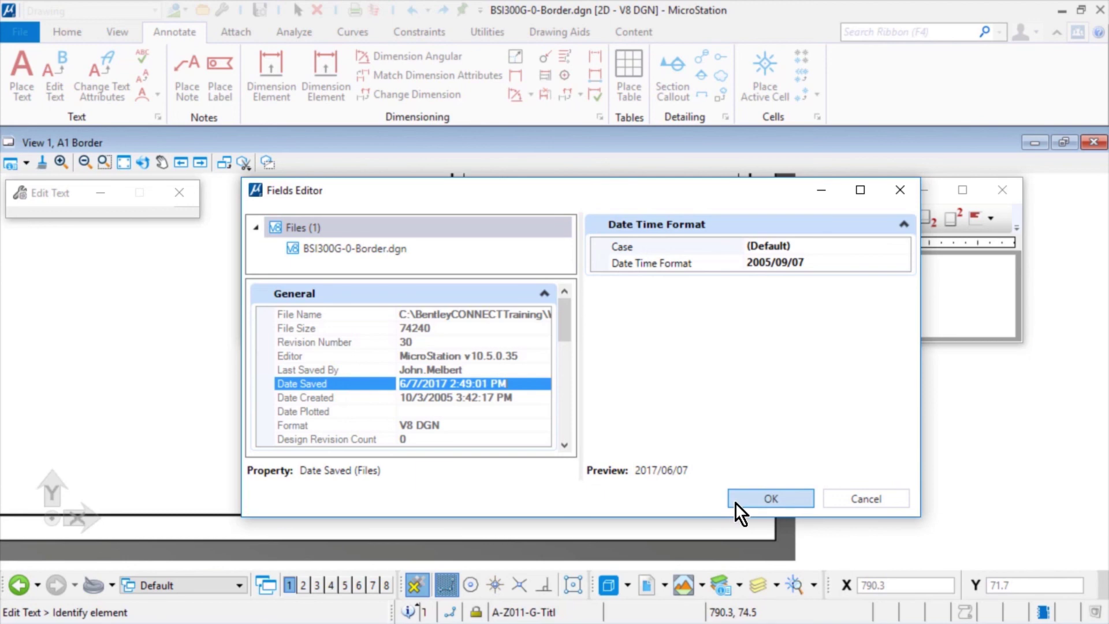
left_click(770, 498)
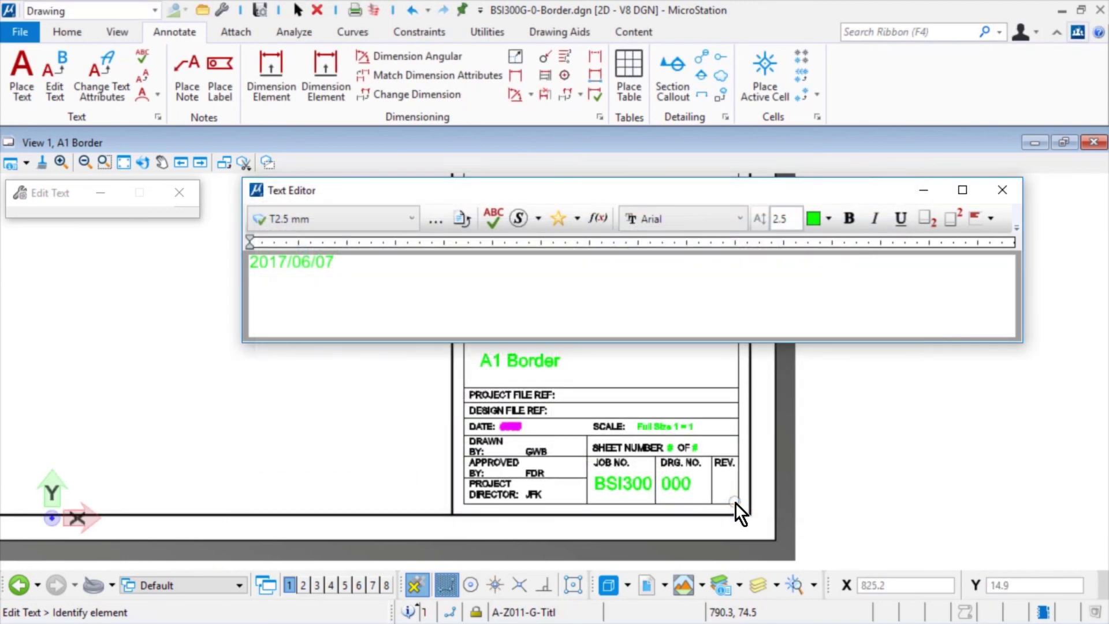
left_click(852, 453)
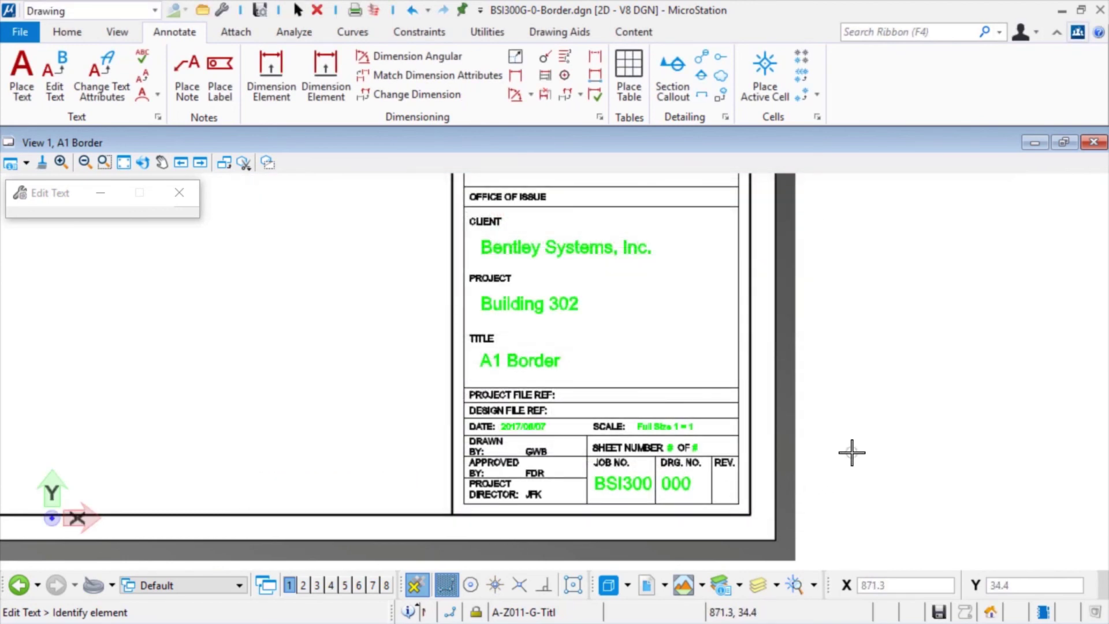